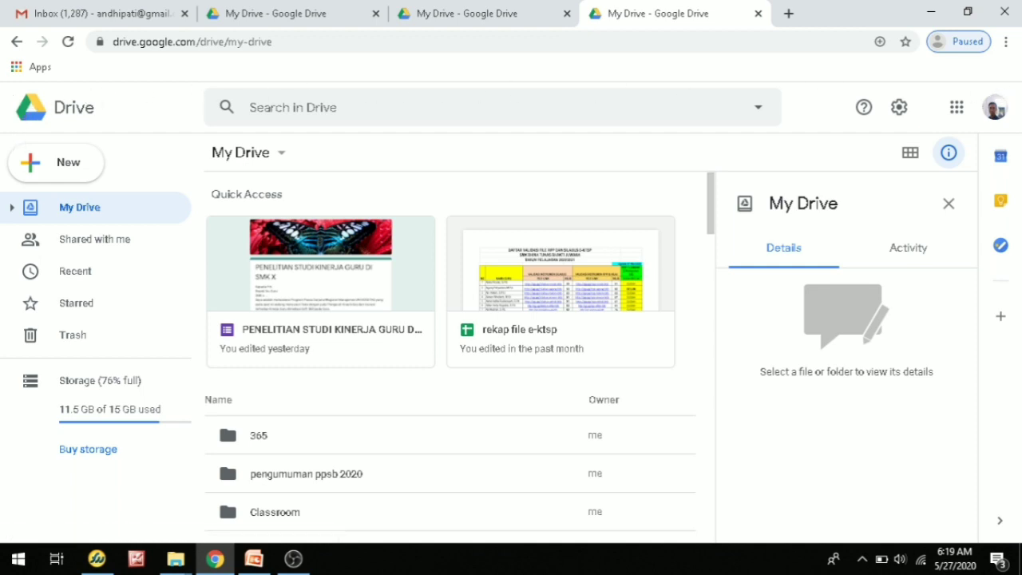
Create a new blank Google Forms form from My Drive.
click(624, 447)
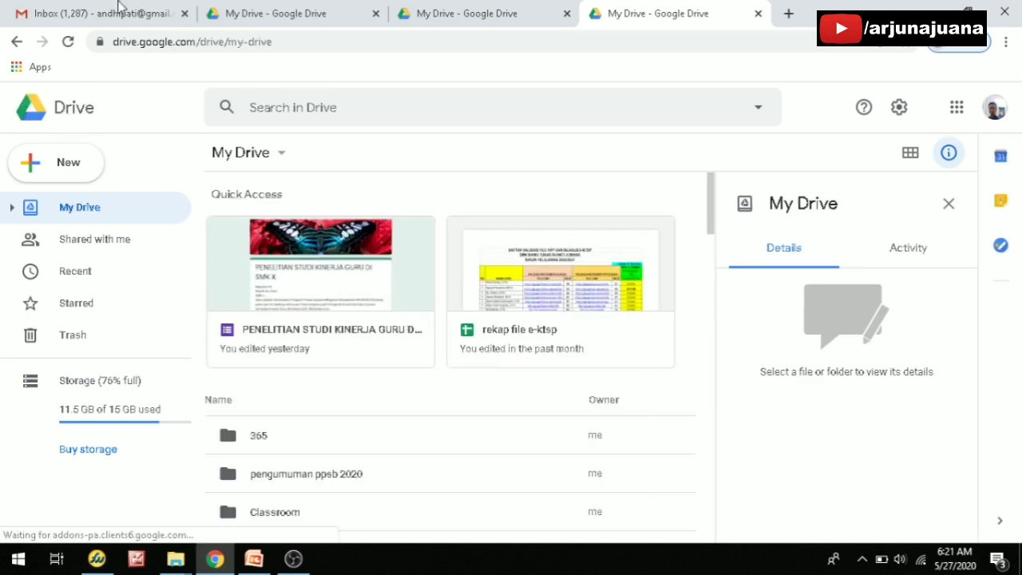
click(58, 170)
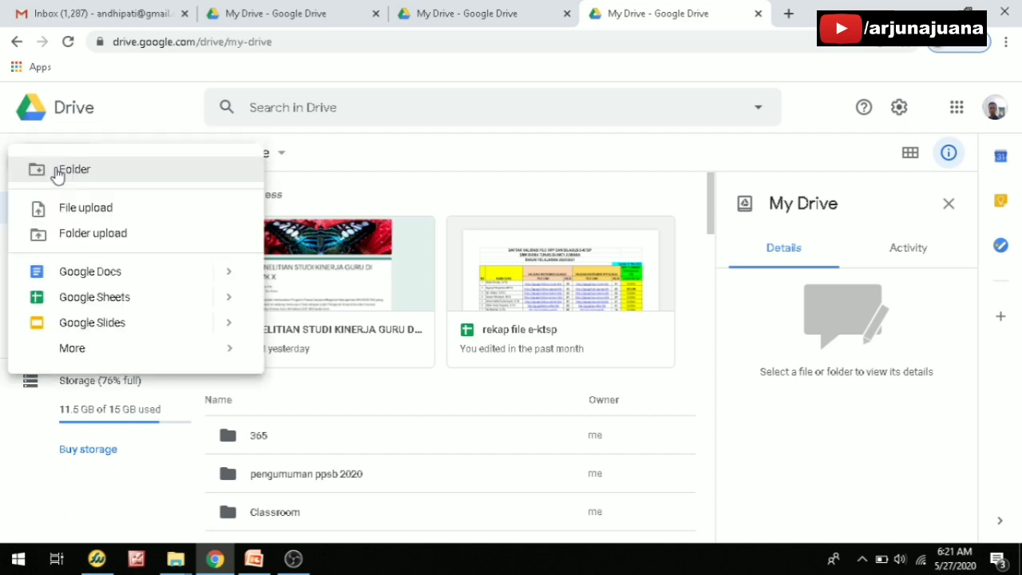
click(148, 138)
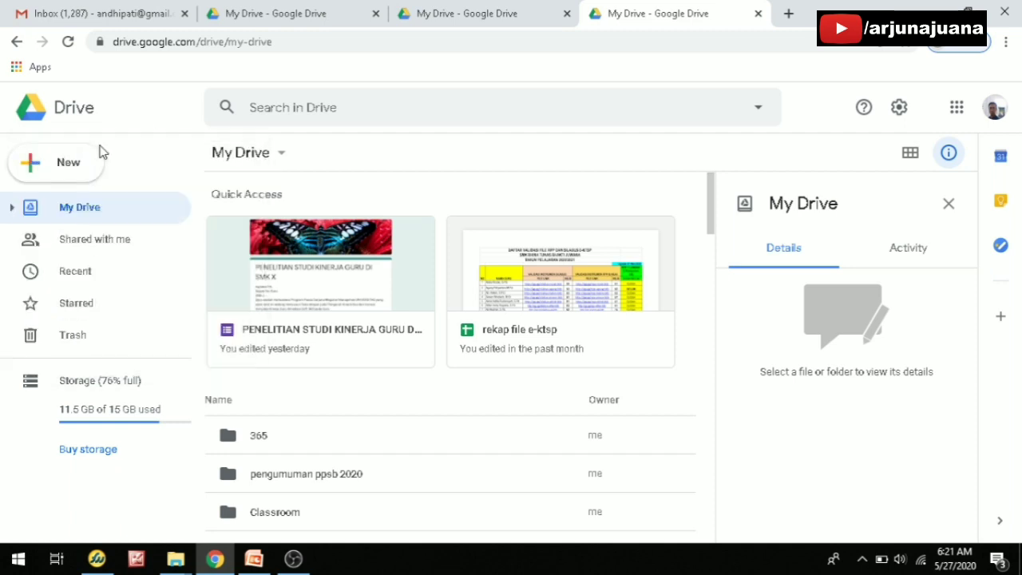
click(44, 170)
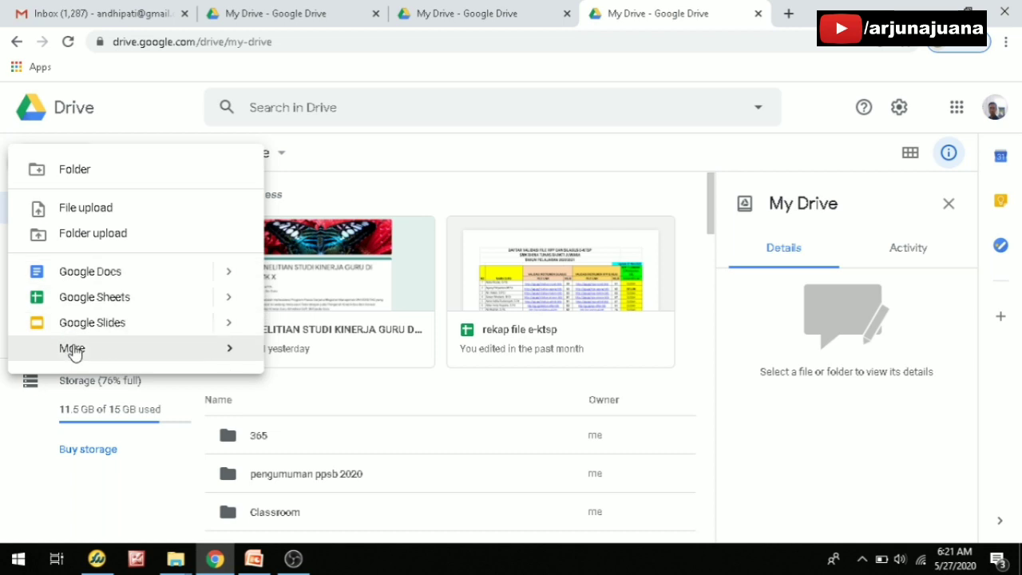
mouse_move(73, 351)
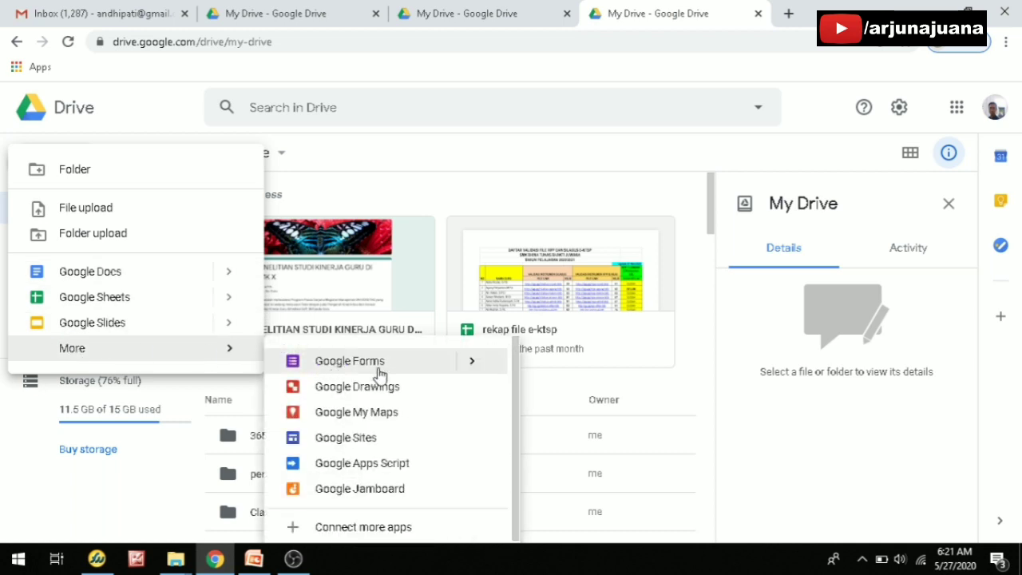
click(309, 369)
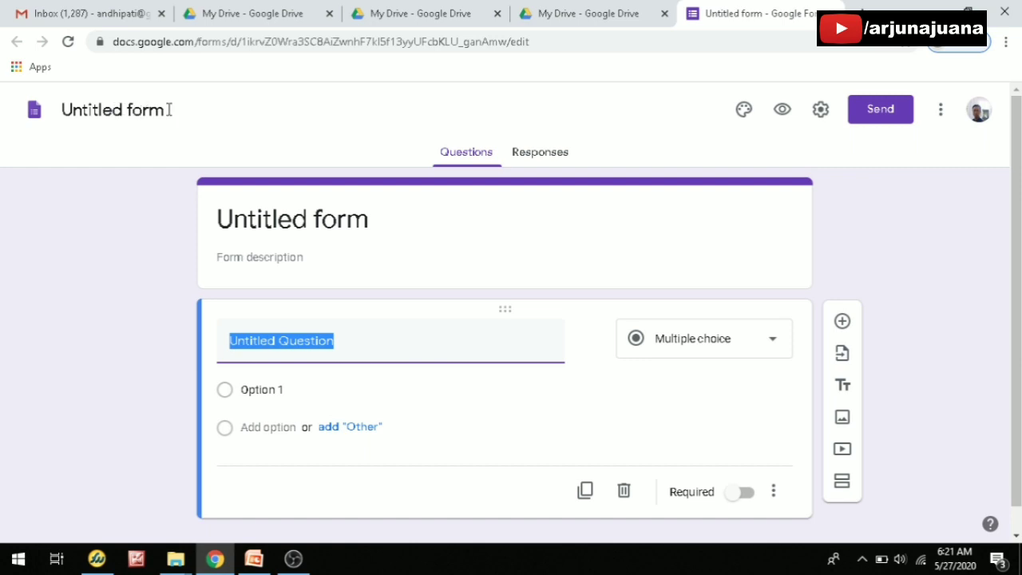
Name the untitled form "Pendafaran Siswa Baru".
click(122, 110)
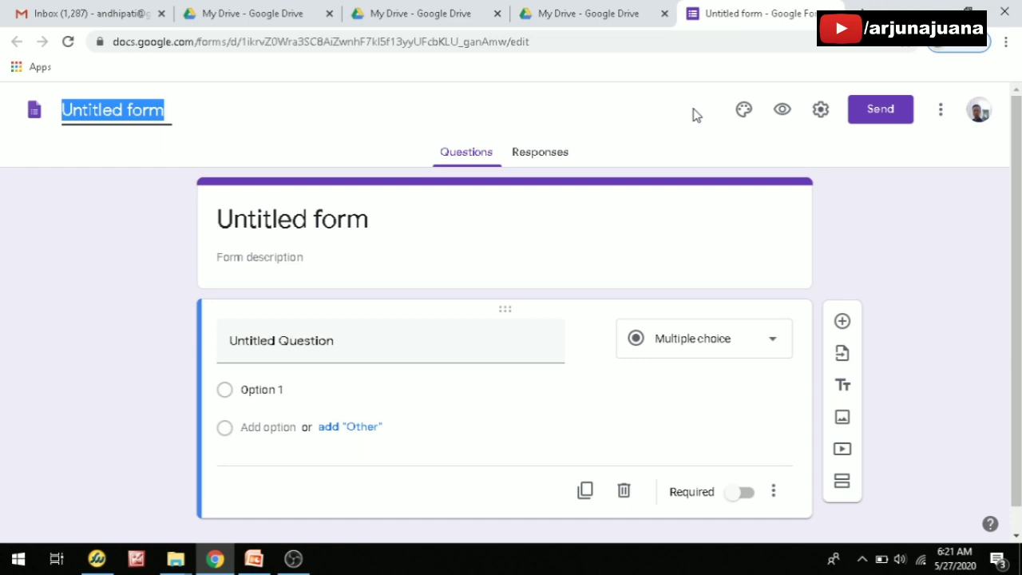
text(pEND)
key(BackSpace)
key(BackSpace)
key(BackSpace)
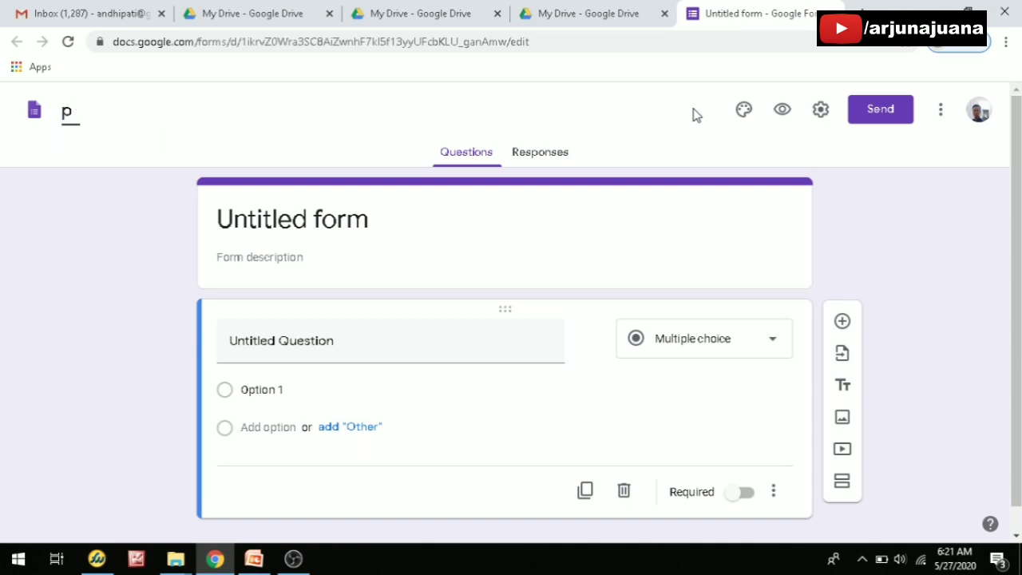
text(endafaran Siswa na)
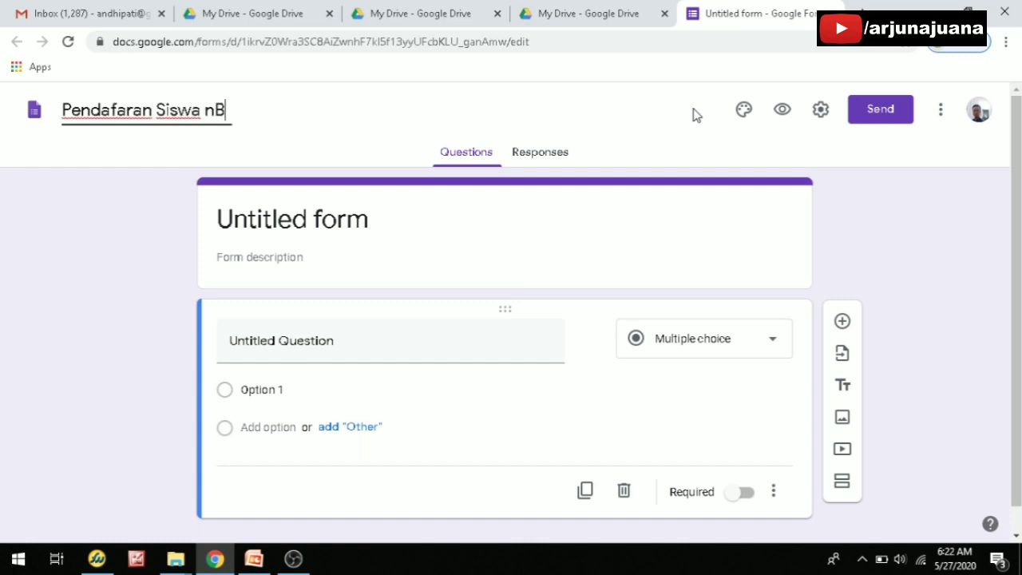
key(BackSpace)
text(Baru)
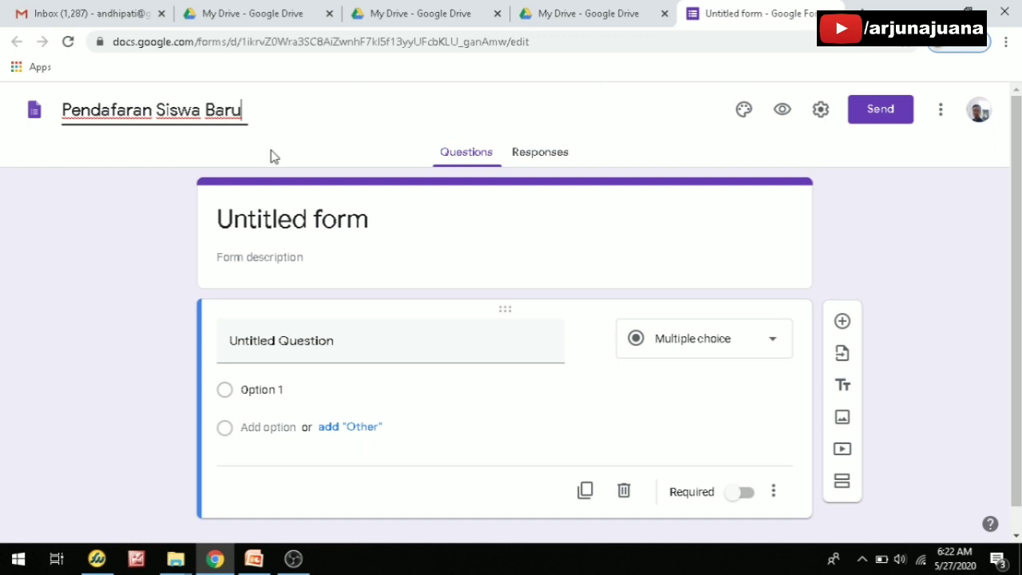
click(185, 142)
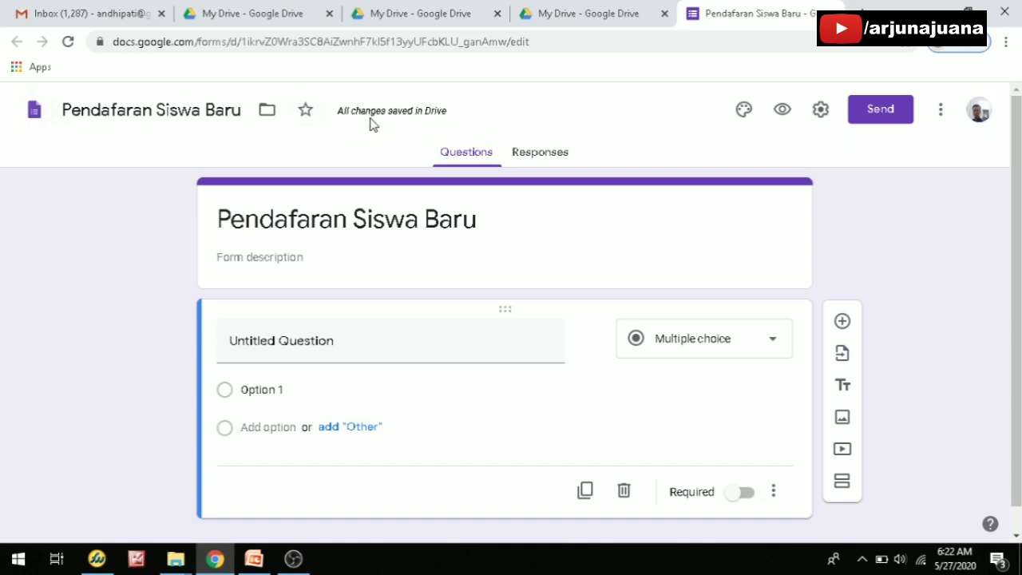
Correct the form's name to "Pendaftaran Siswa Baru" and star the form.
mouse_move(421, 120)
triple_click(120, 114)
click(118, 109)
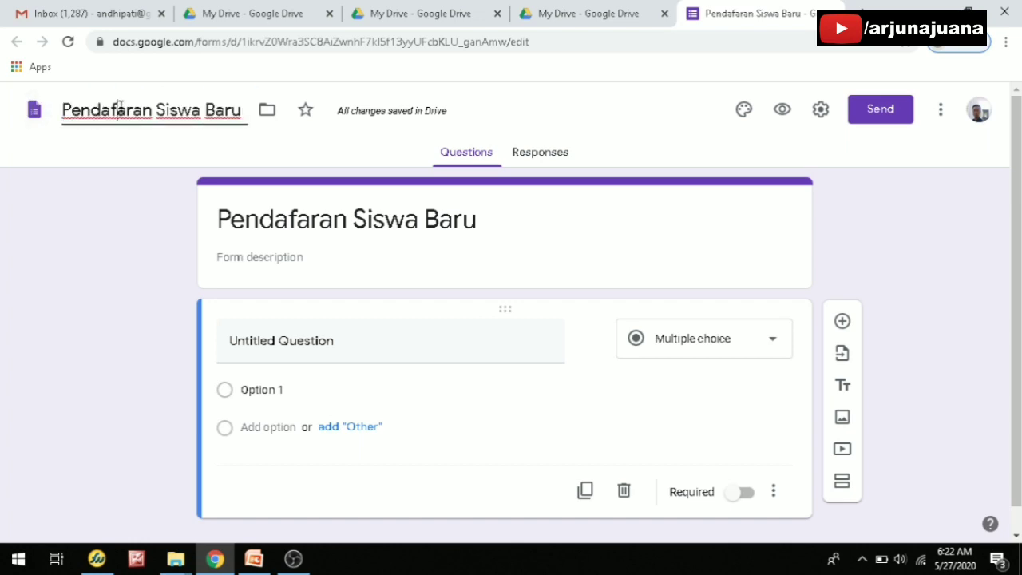
text(t)
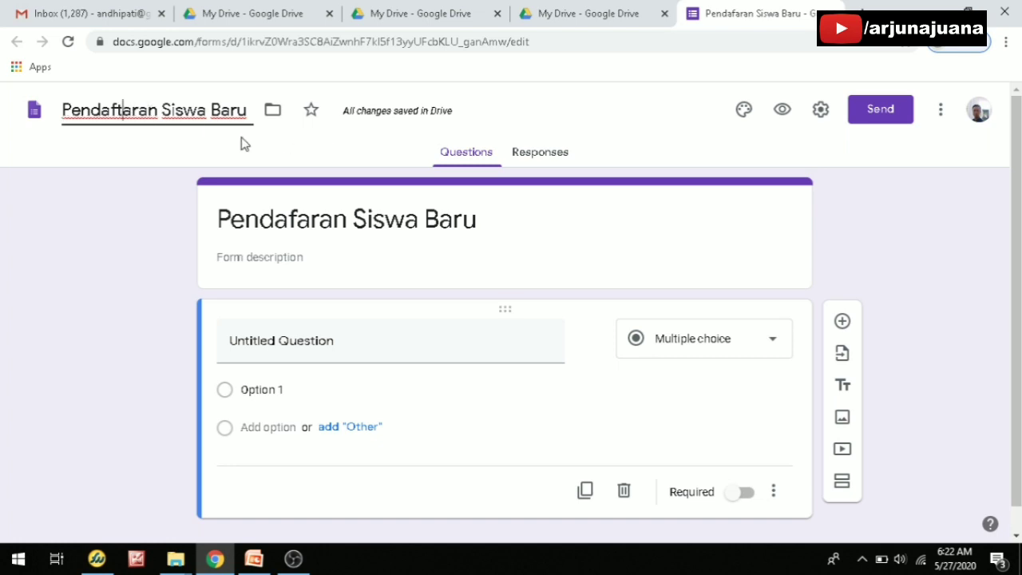
click(245, 145)
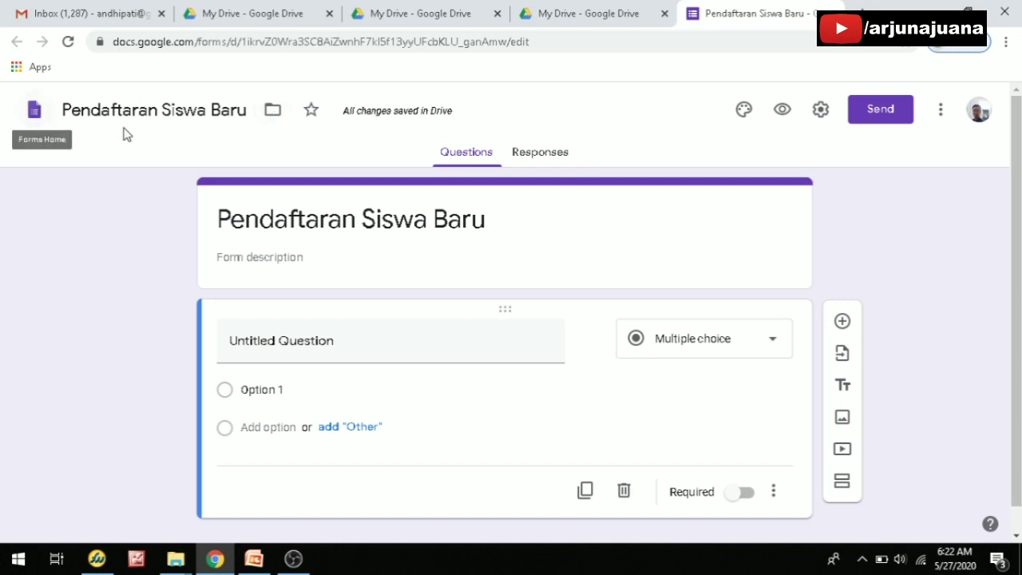
click(309, 114)
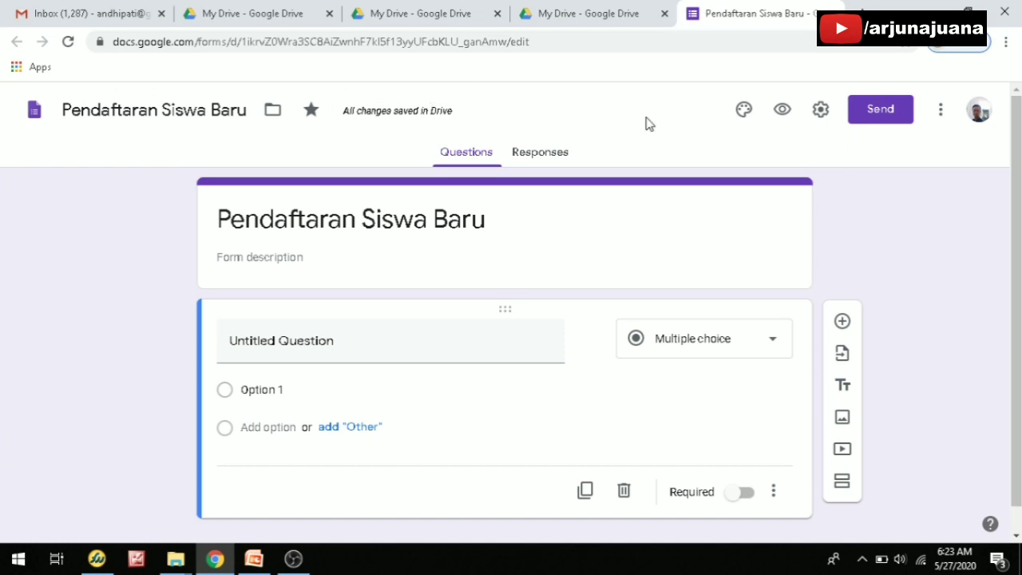
Insert the laboratory glassware illustration from the Work and School themes as the form's header image.
click(744, 112)
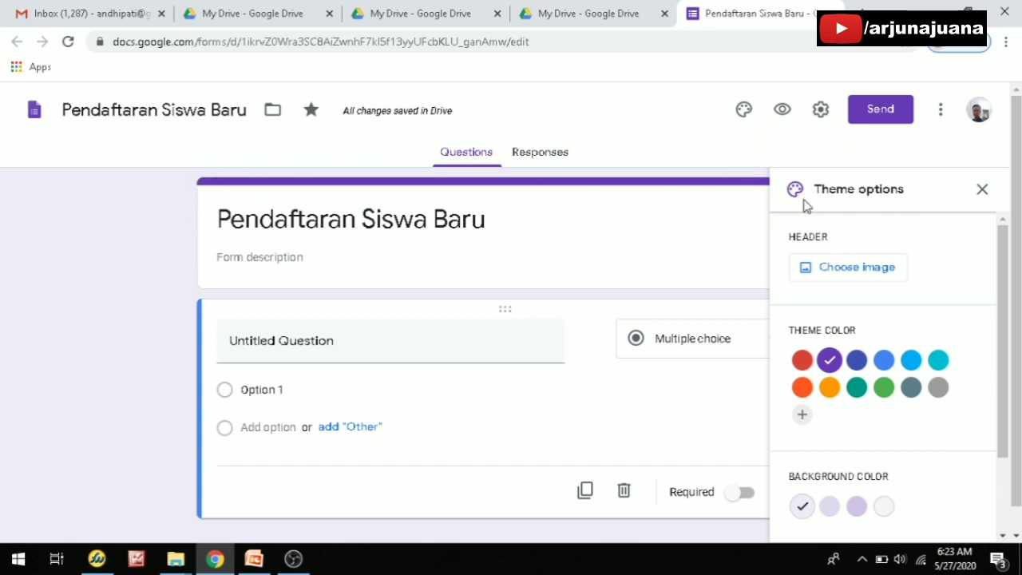
click(855, 273)
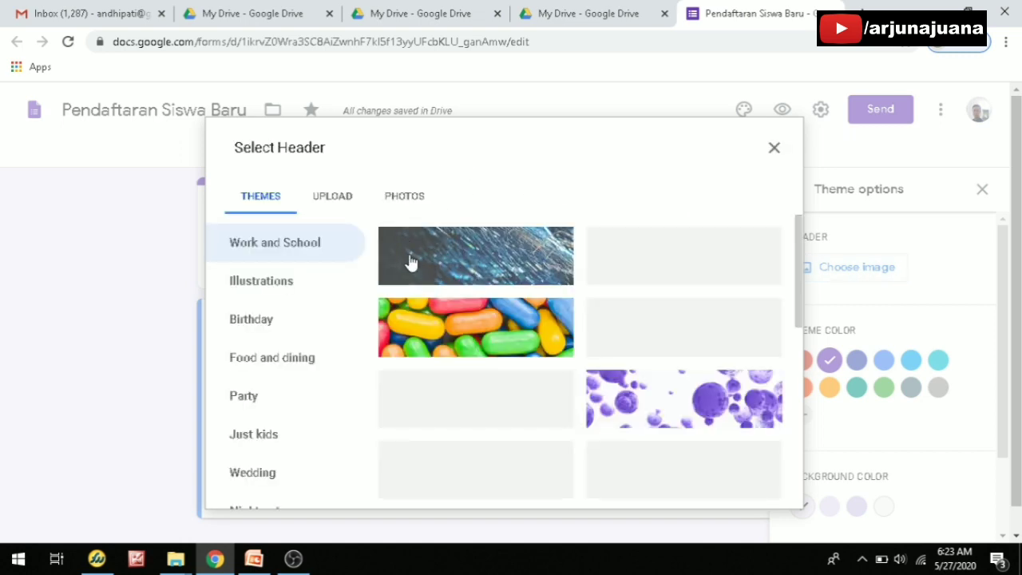
scroll(673, 301, down, 15)
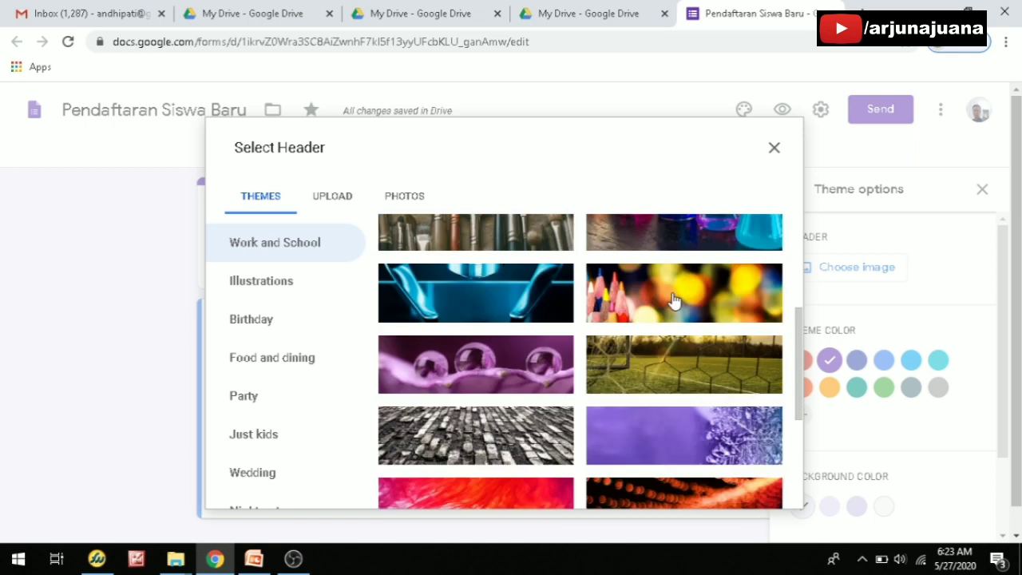
scroll(673, 301, down, 3)
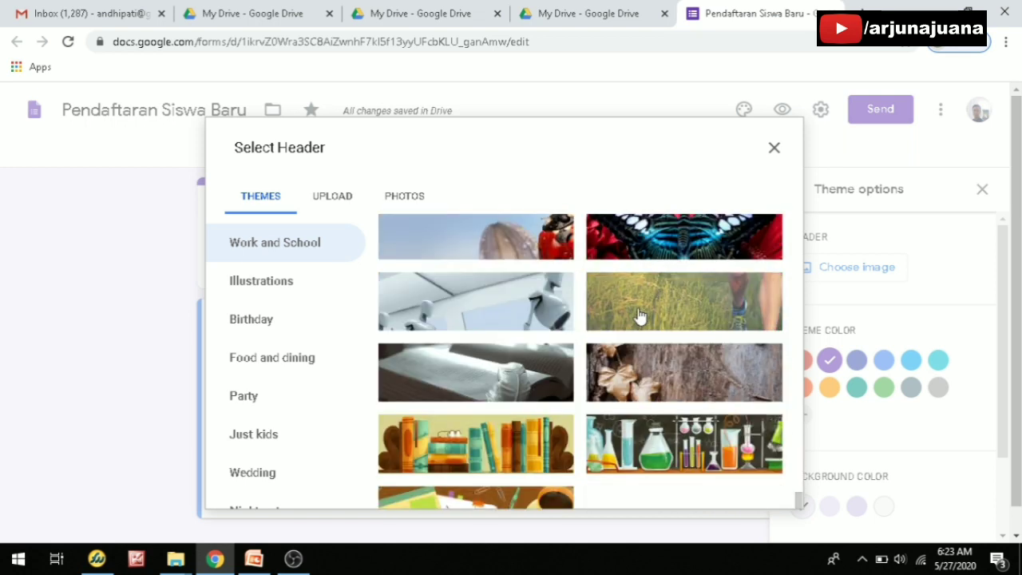
scroll(641, 315, down, 1)
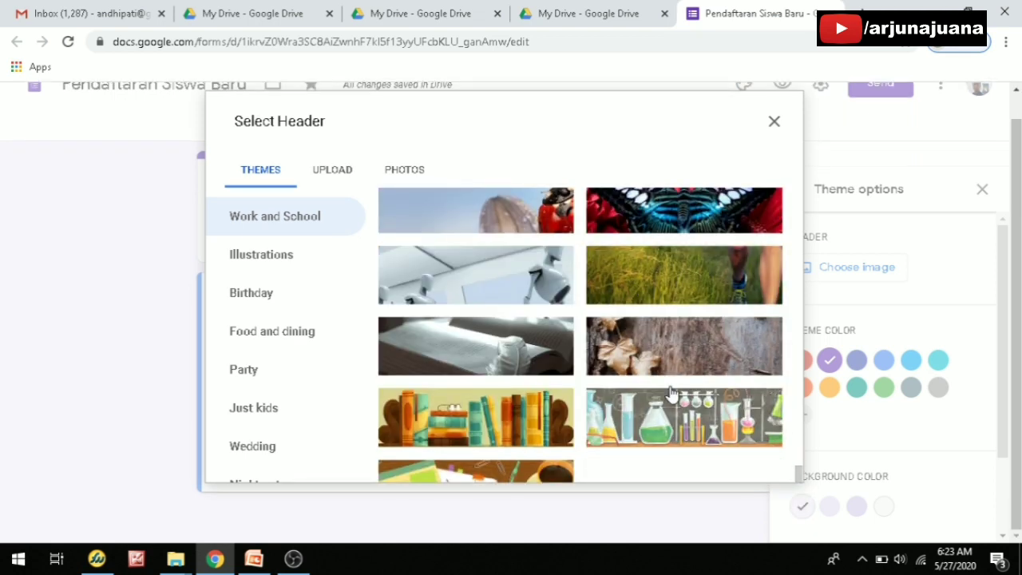
click(254, 268)
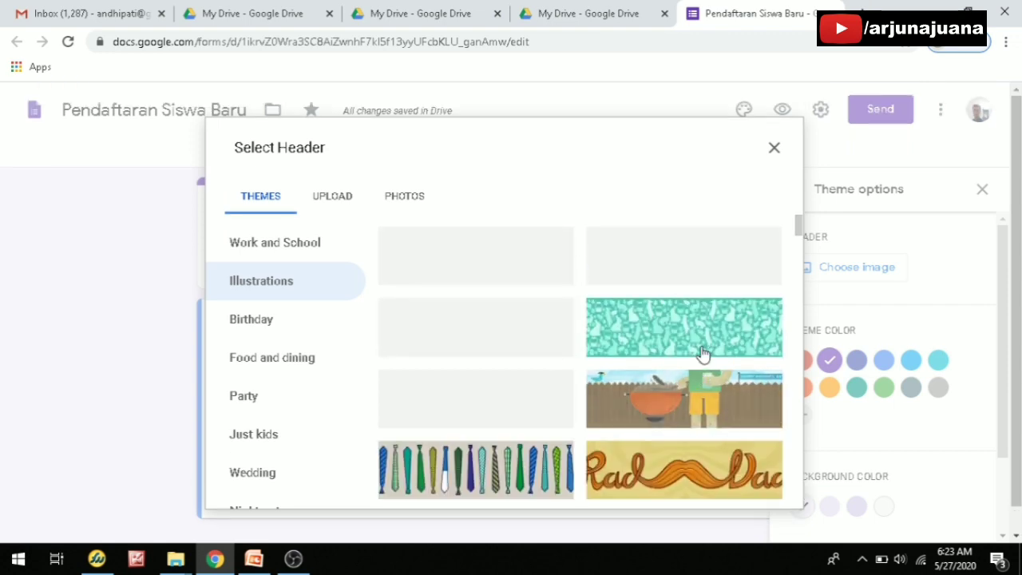
click(272, 222)
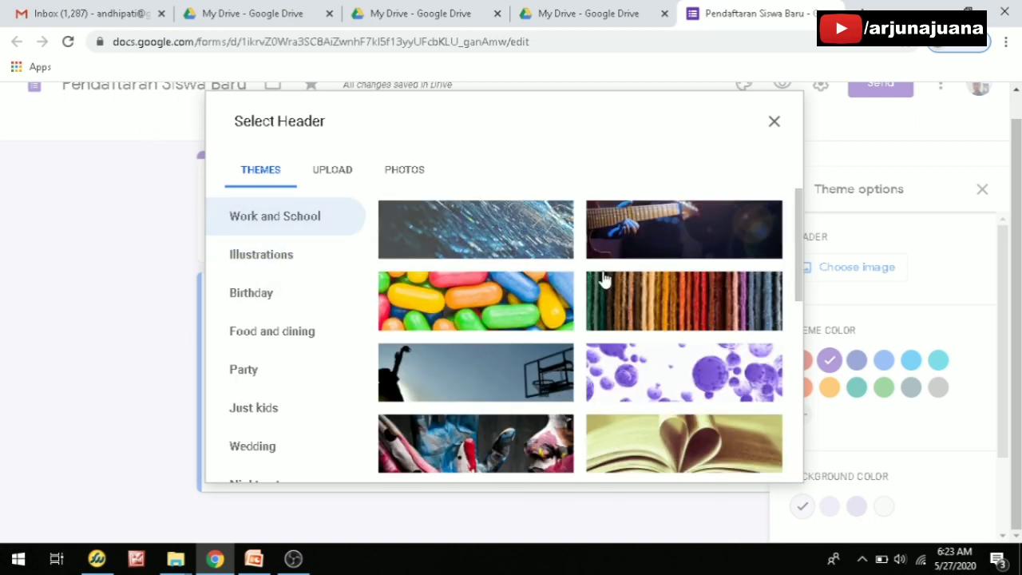
scroll(668, 292, down, 4)
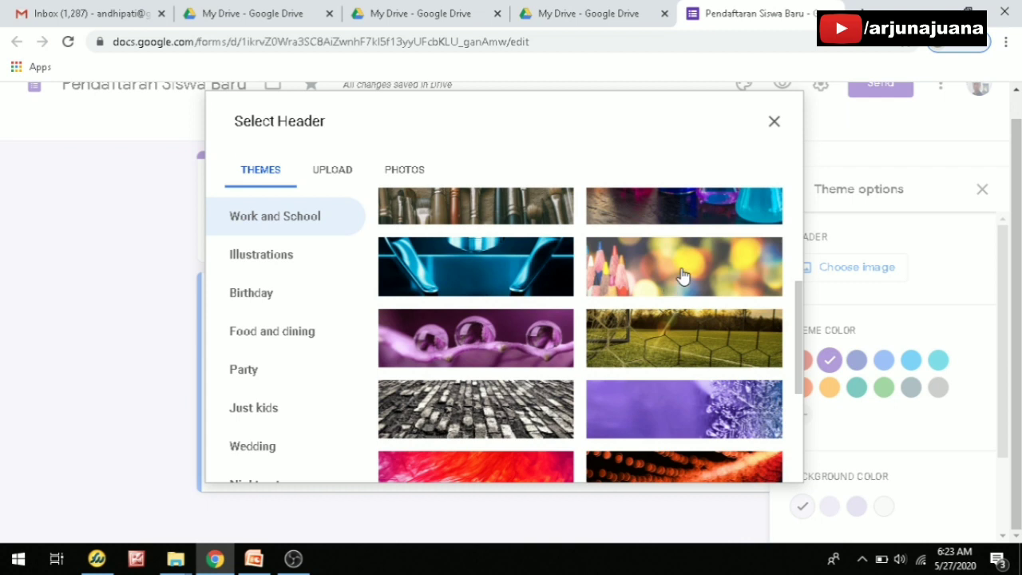
scroll(679, 276, down, 8)
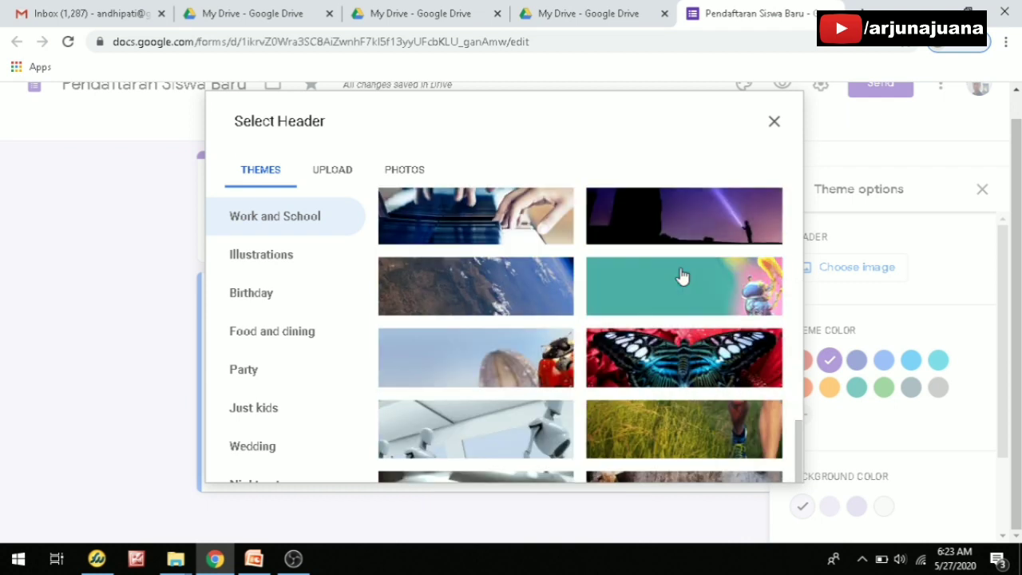
scroll(681, 276, down, 3)
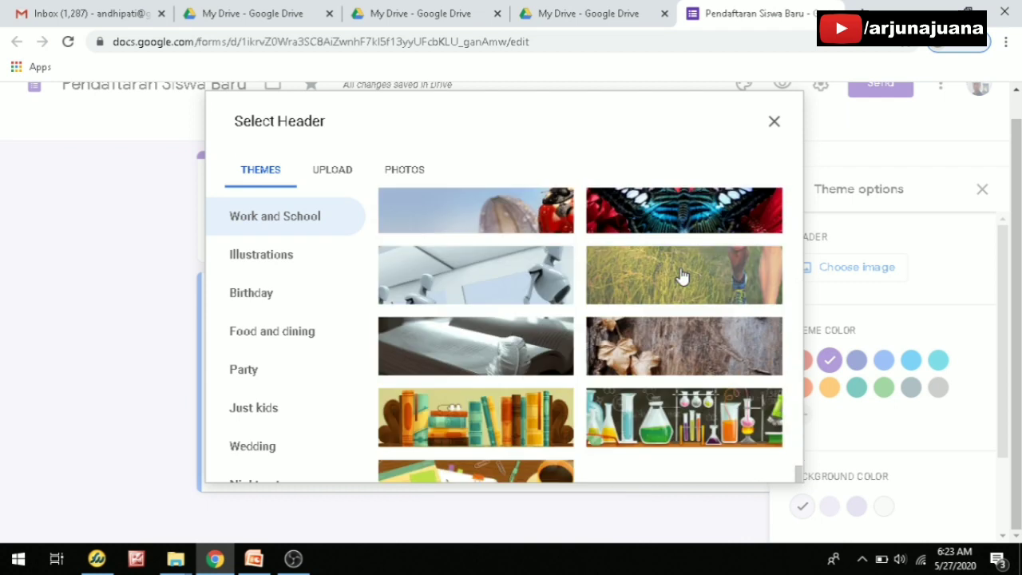
click(695, 413)
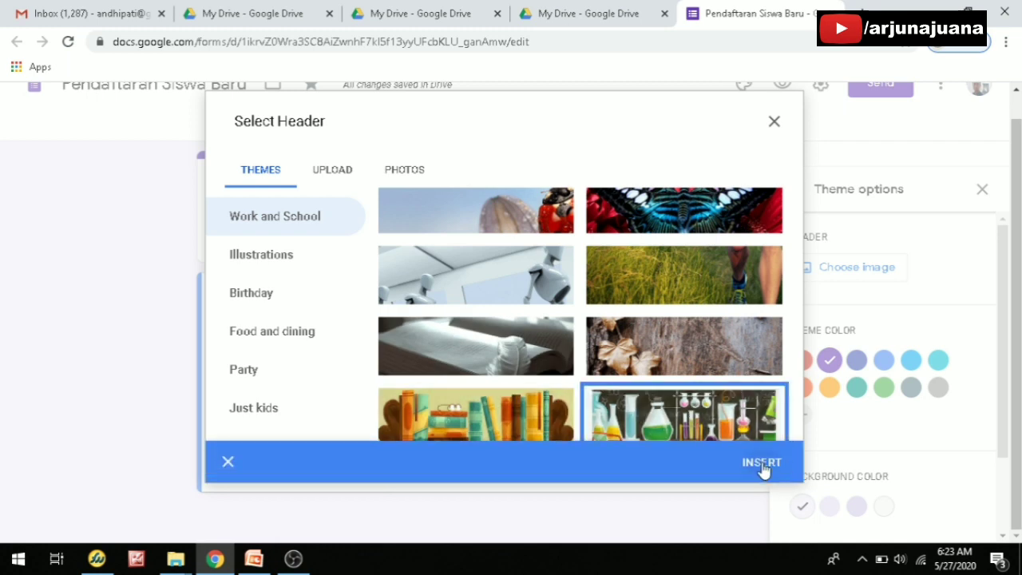
click(764, 471)
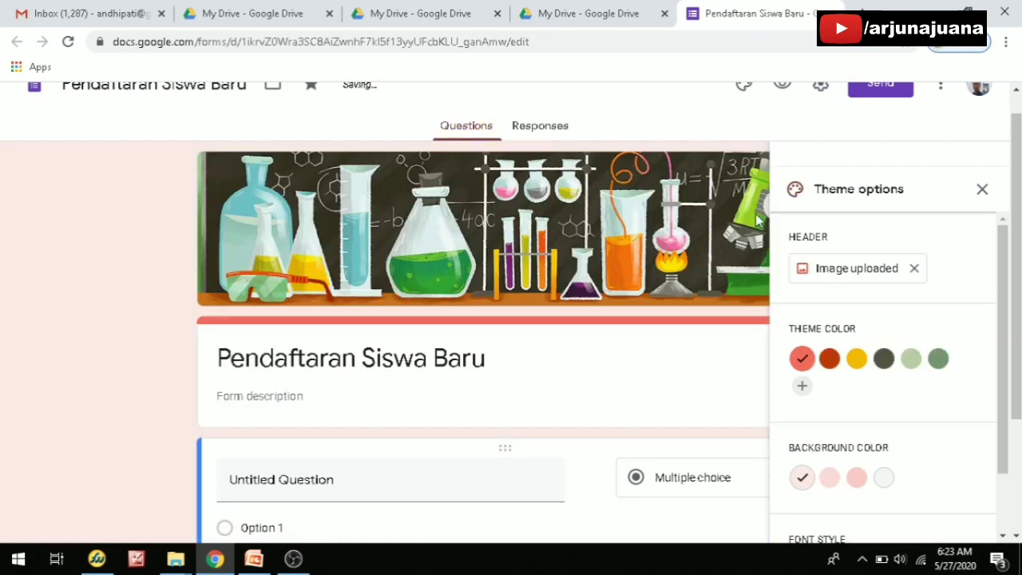
Change the form's theme color to the suggested yellow, #f2bb07.
scroll(920, 324, down, 1)
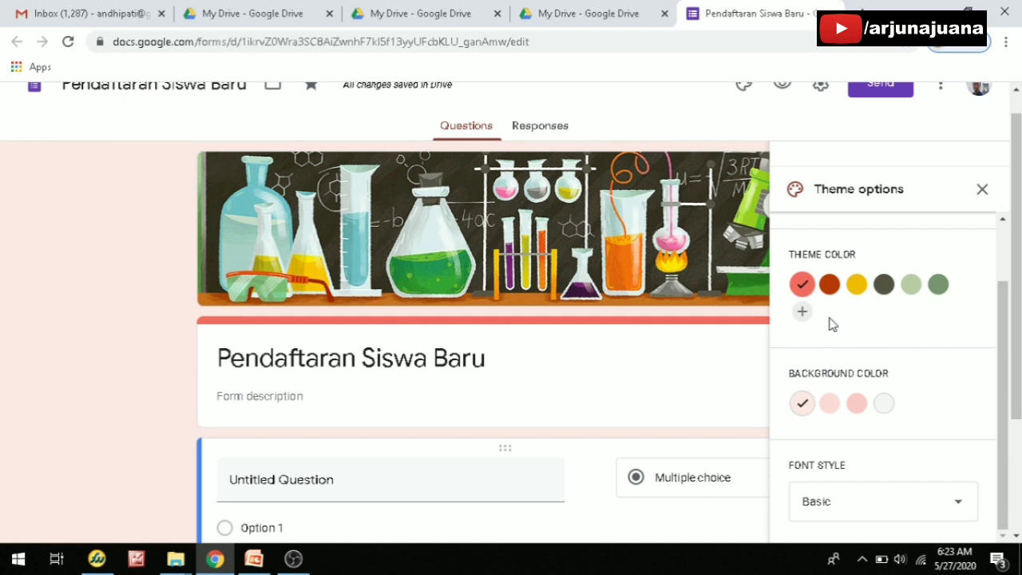
scroll(816, 294, up, 1)
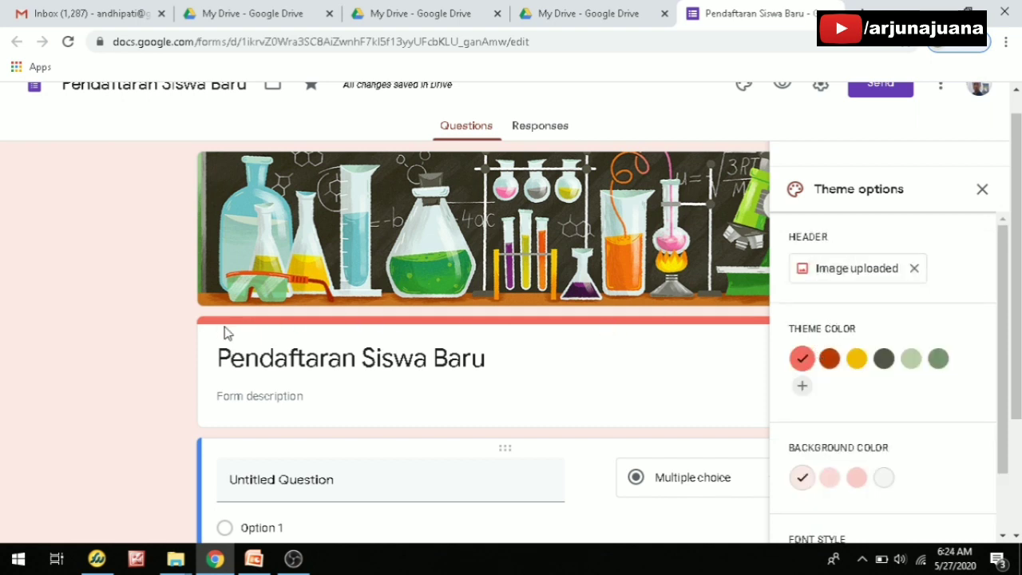
scroll(216, 332, down, 2)
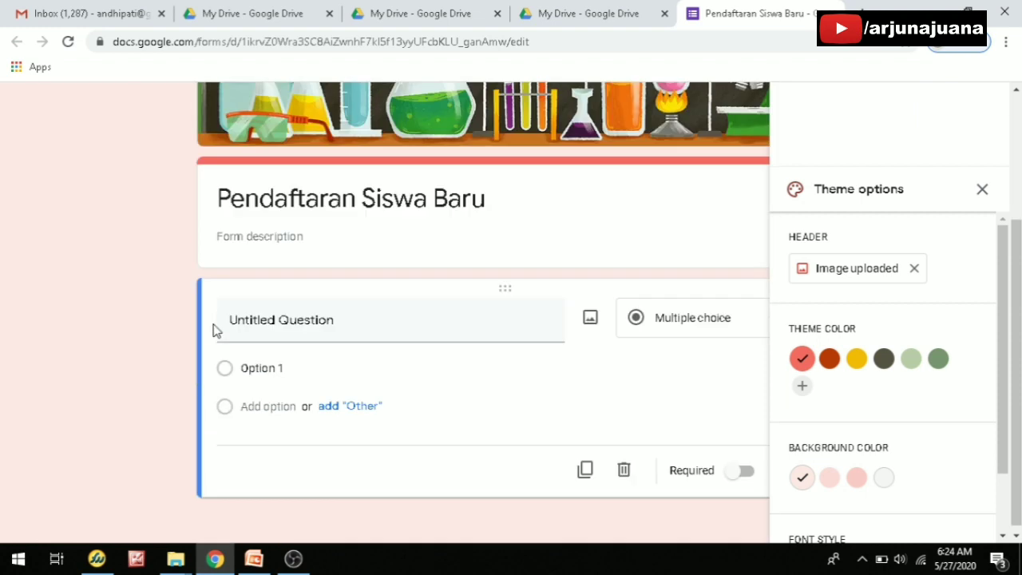
scroll(215, 331, up, 2)
scroll(527, 264, down, 2)
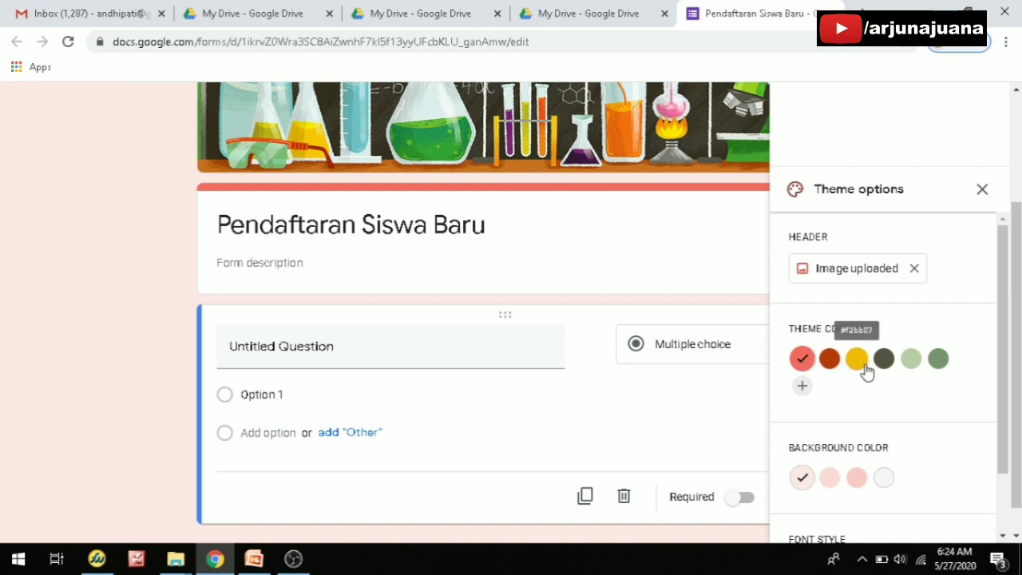
click(863, 369)
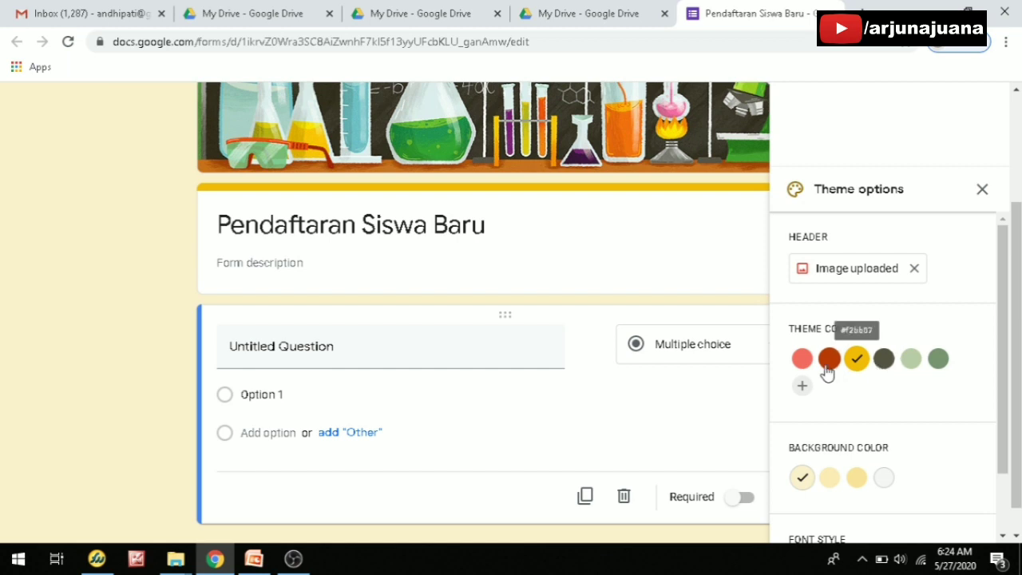
Add the custom red #dd1616 as the form's theme color and check it on the header and question cards.
click(803, 389)
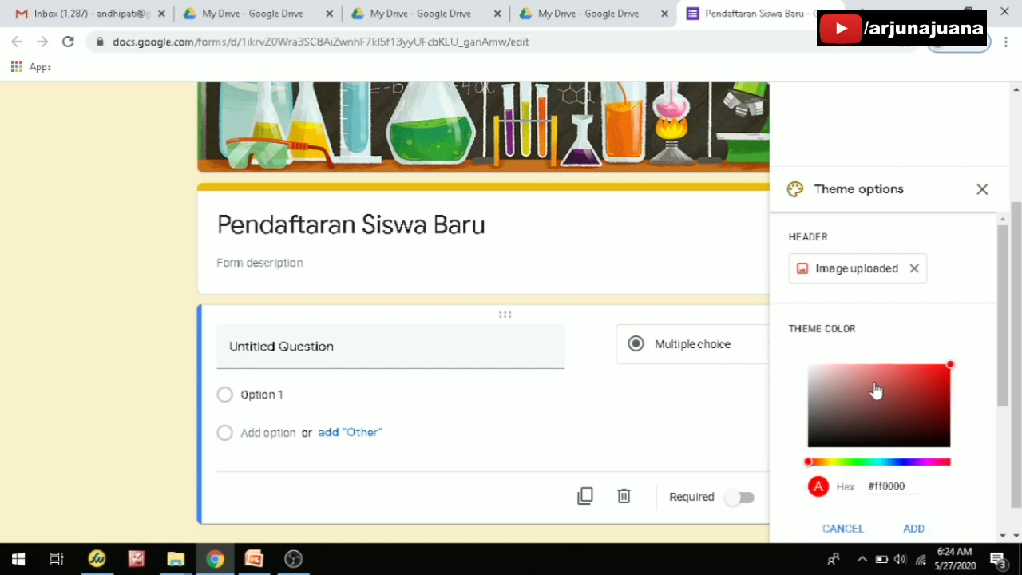
scroll(964, 390, down, 2)
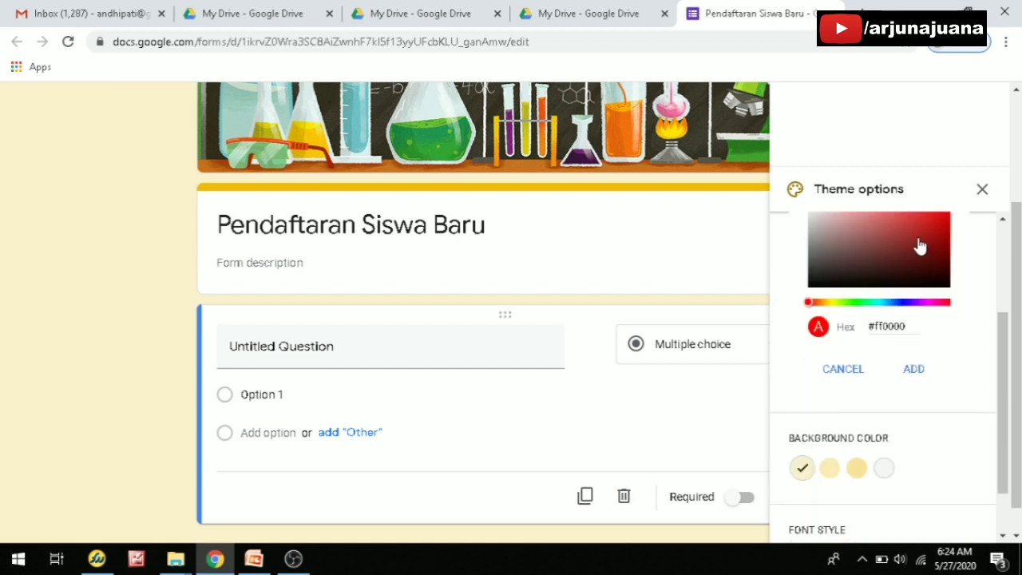
click(936, 216)
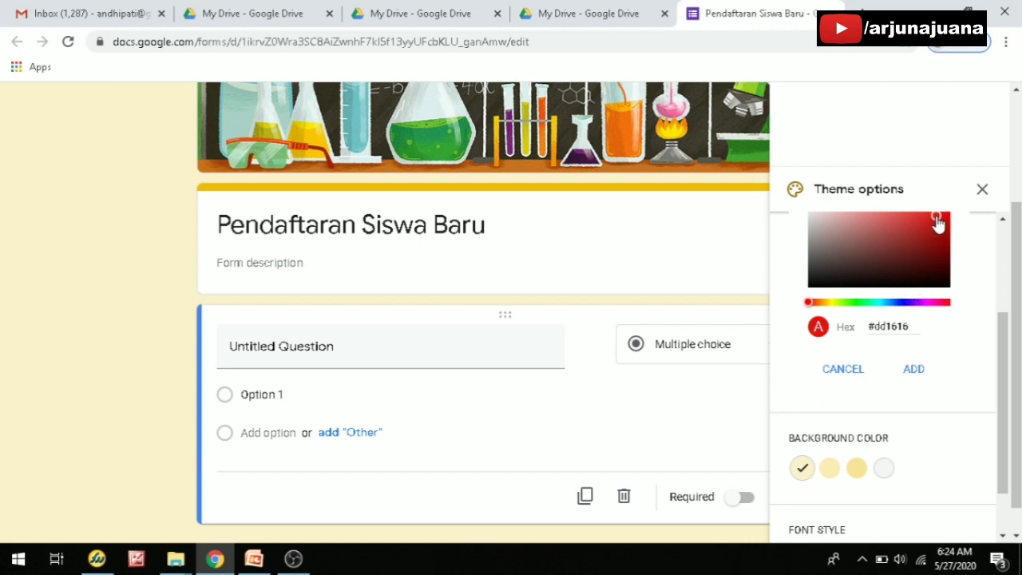
click(915, 372)
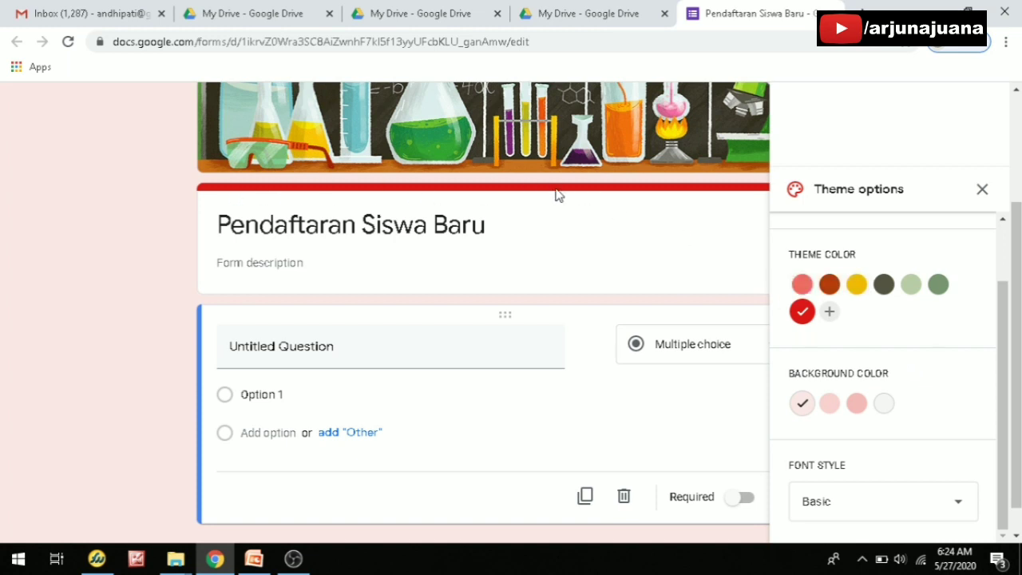
scroll(503, 195, up, 2)
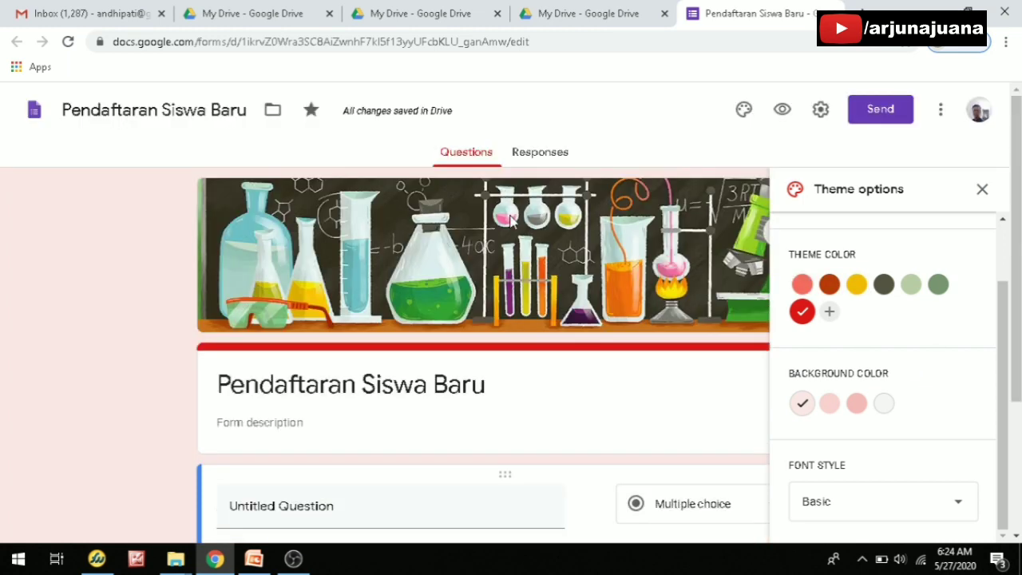
scroll(903, 362, down, 3)
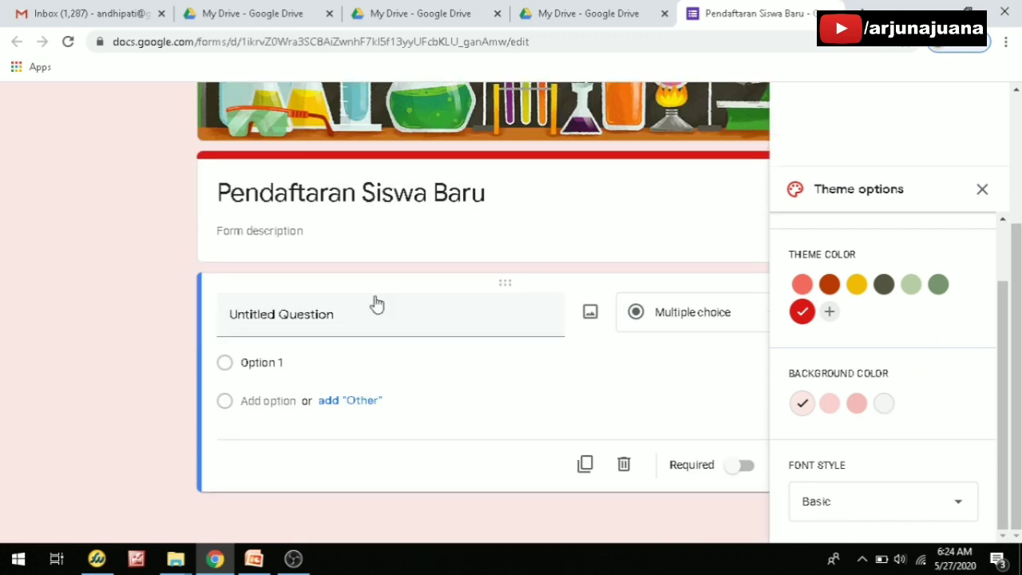
Try the Decorative, Formal and Playful font styles on the form and restore the Basic style.
triple_click(219, 192)
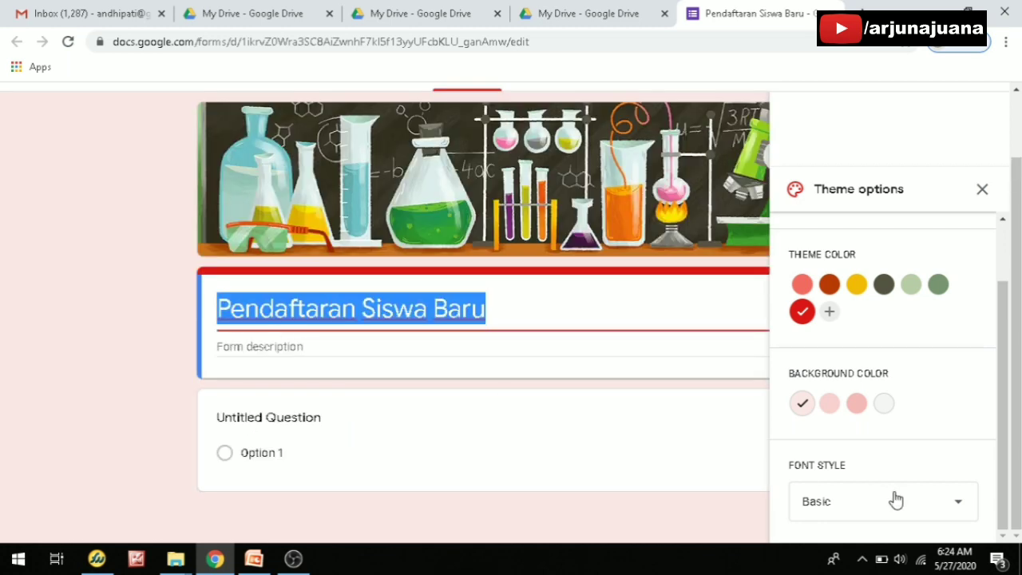
click(1009, 365)
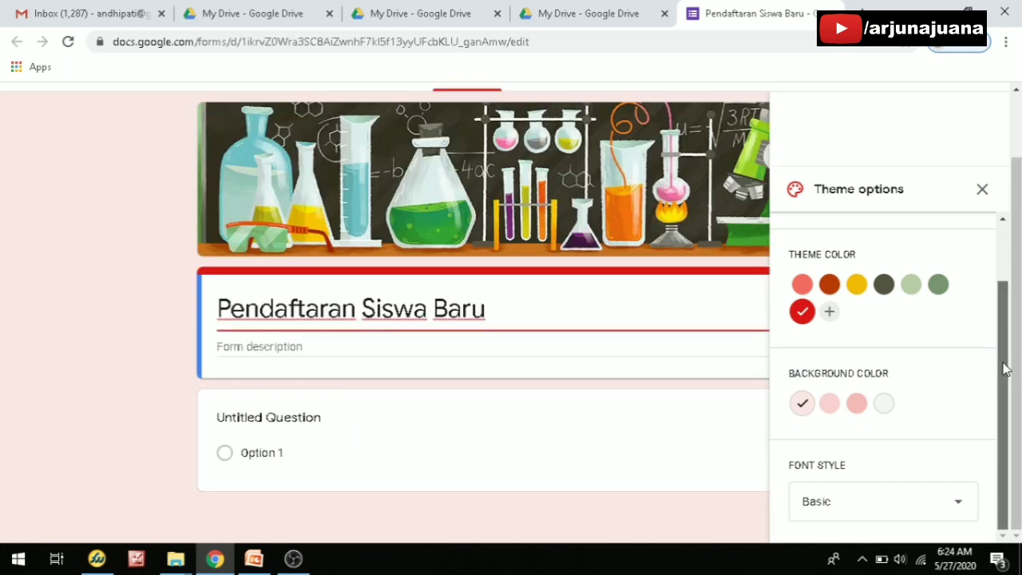
click(868, 509)
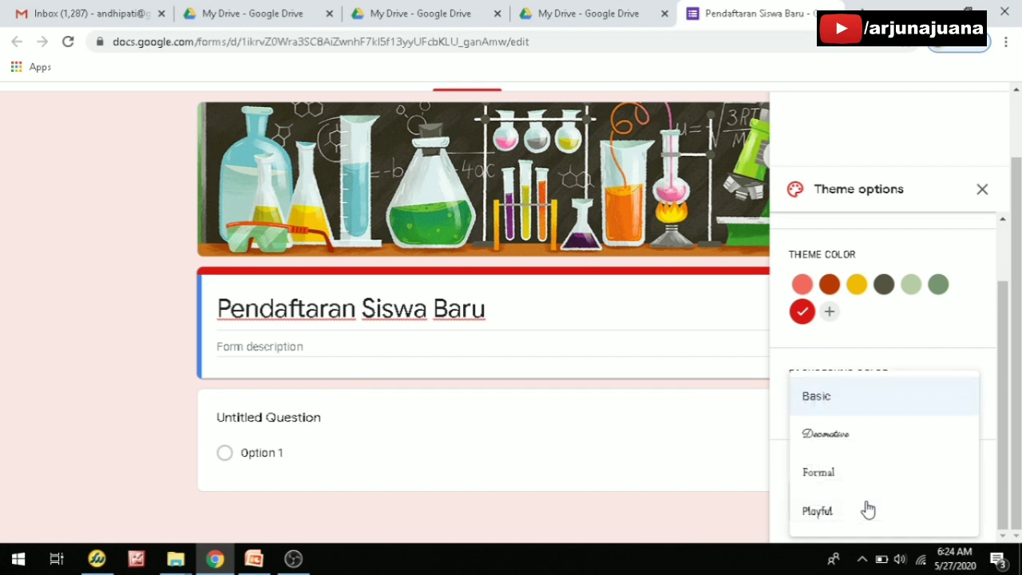
click(848, 439)
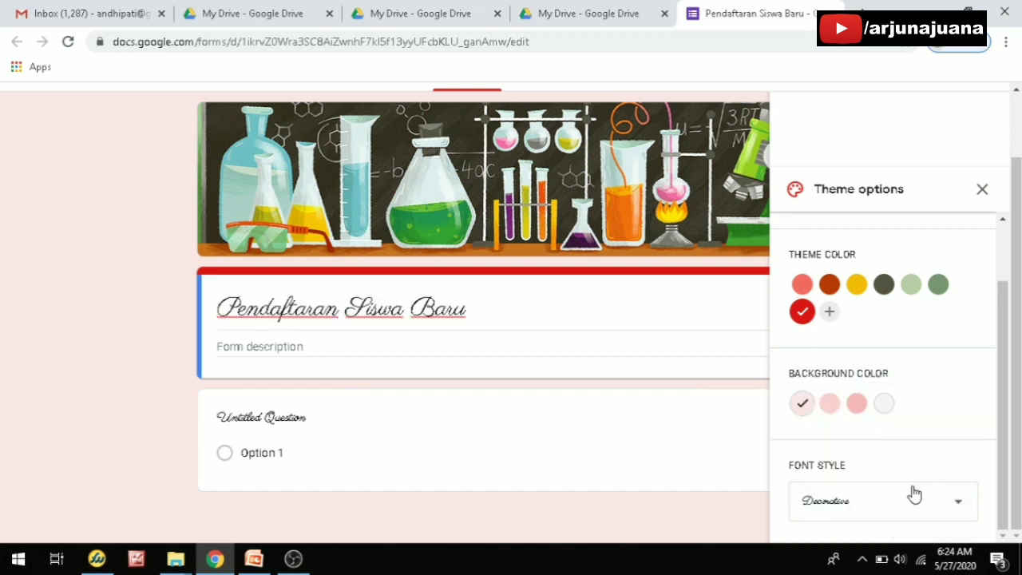
click(903, 504)
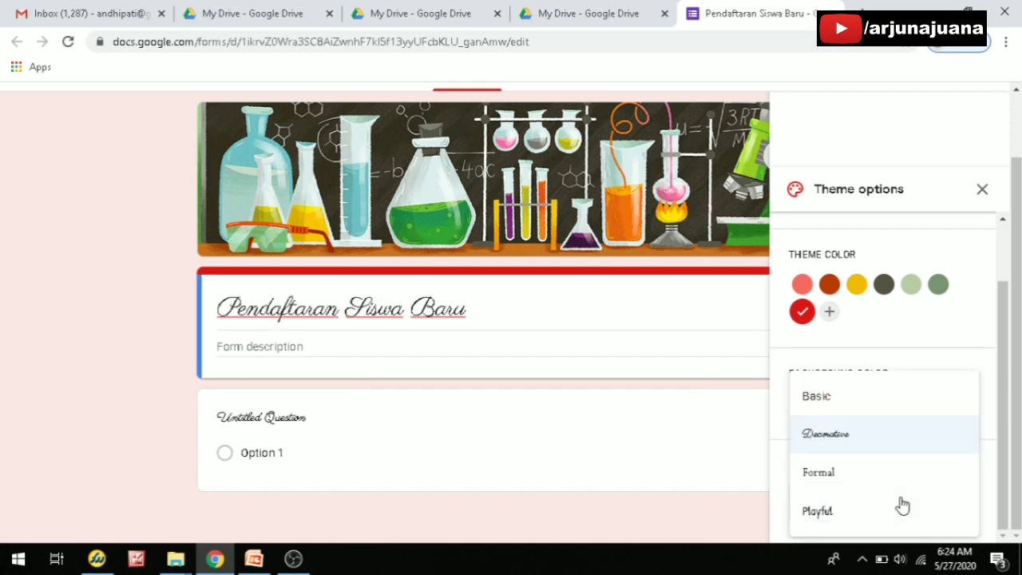
click(836, 484)
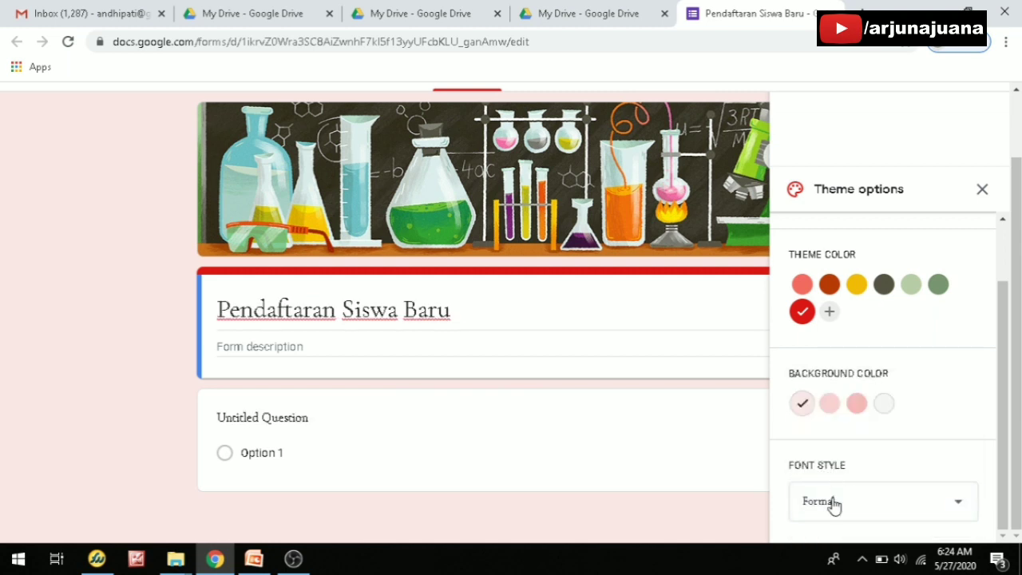
click(833, 503)
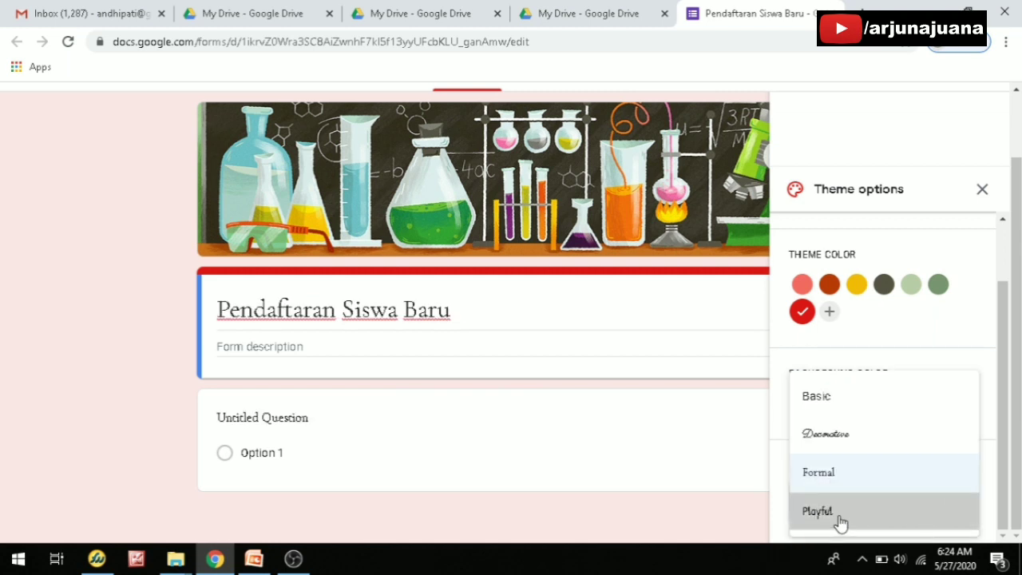
click(841, 523)
click(843, 509)
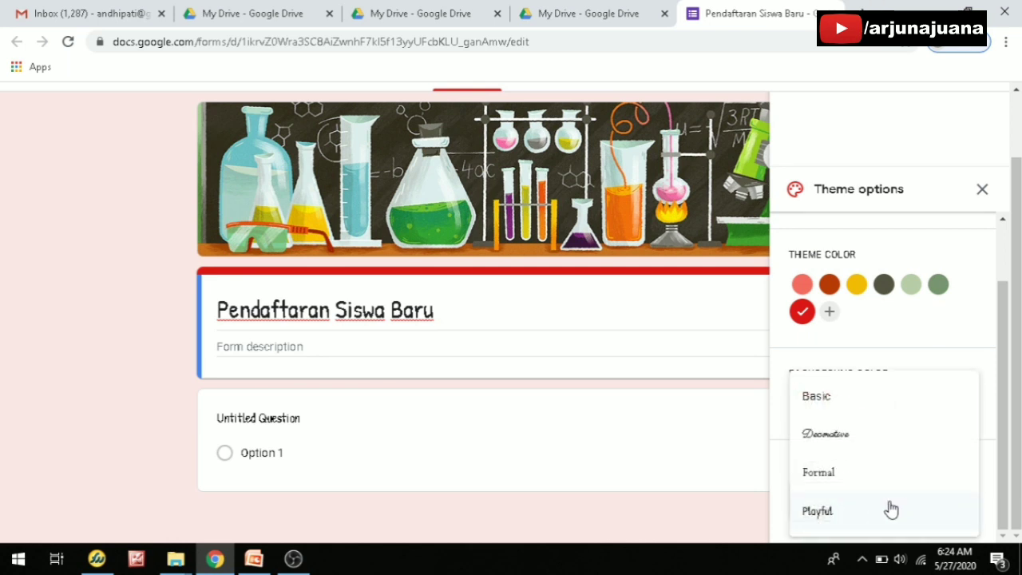
click(830, 401)
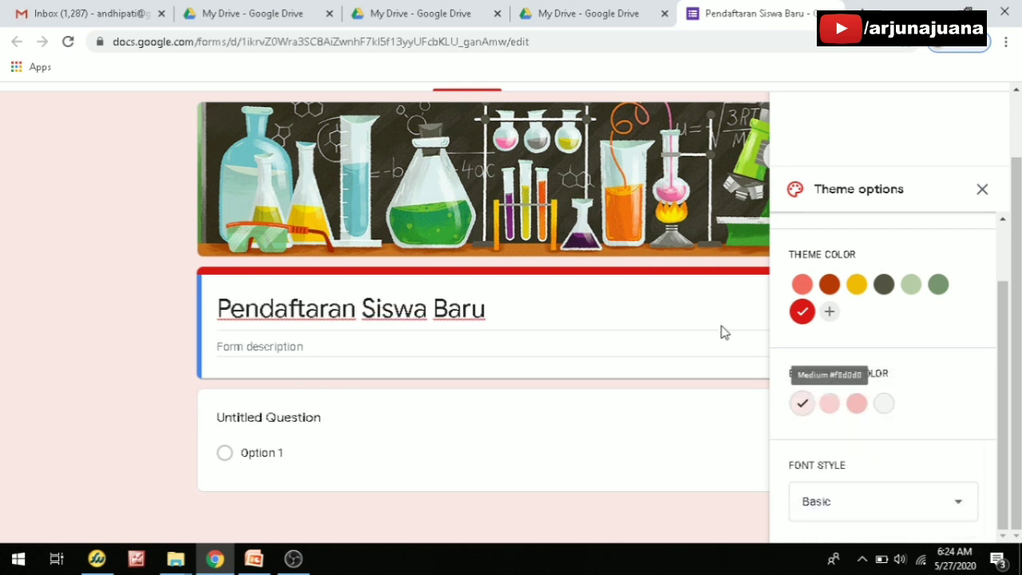
Examine the header image choices from the preset themes and the computer upload, leaving the file selection without picking an image.
scroll(910, 376, up, 3)
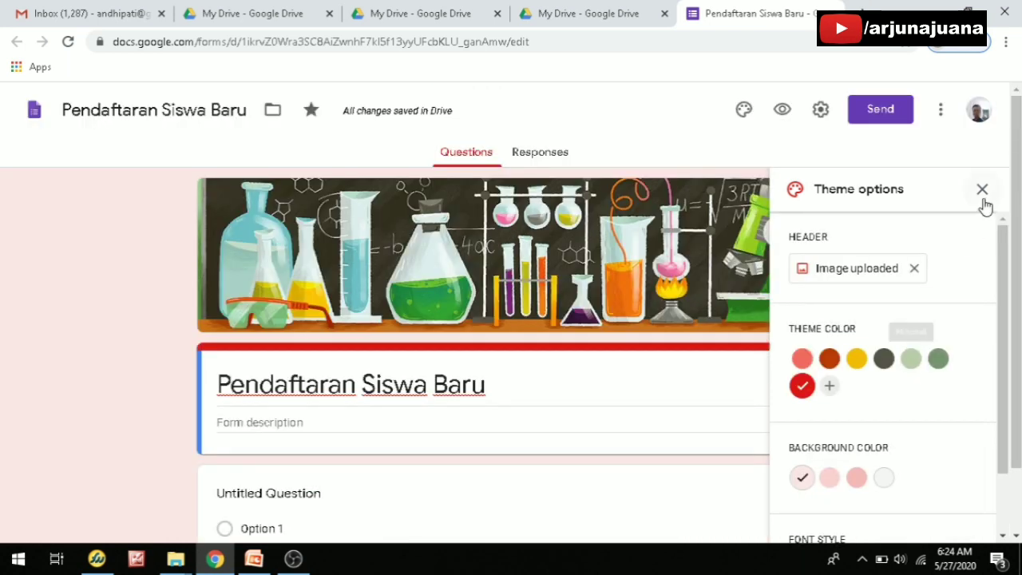
click(856, 272)
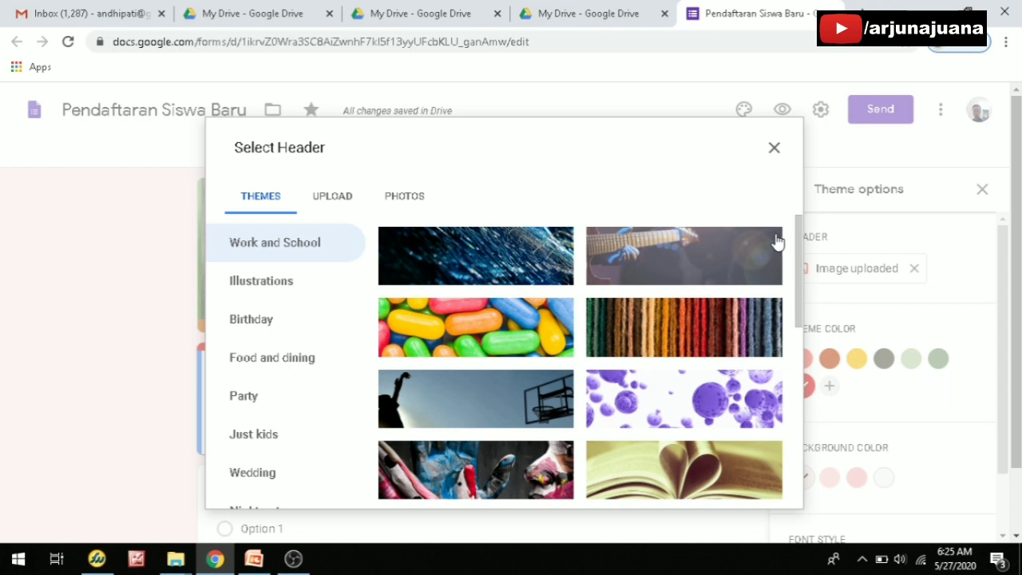
drag(799, 239, 826, 210)
click(331, 204)
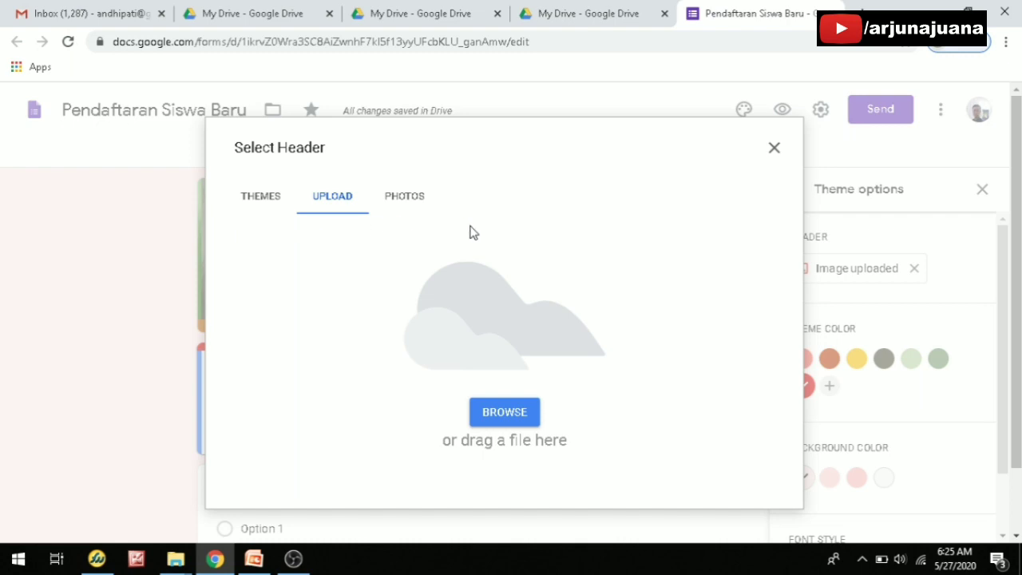
click(517, 419)
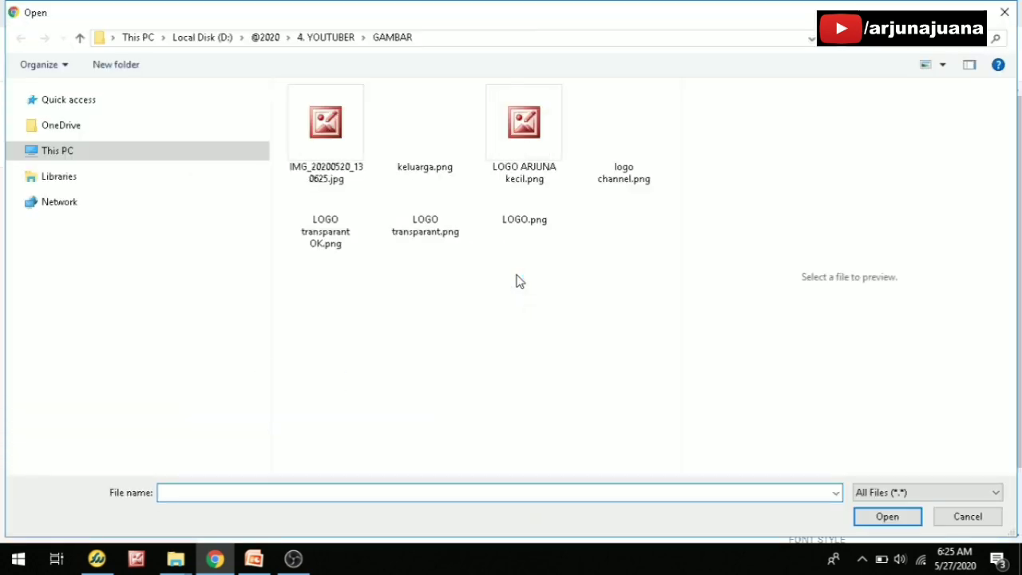
click(968, 516)
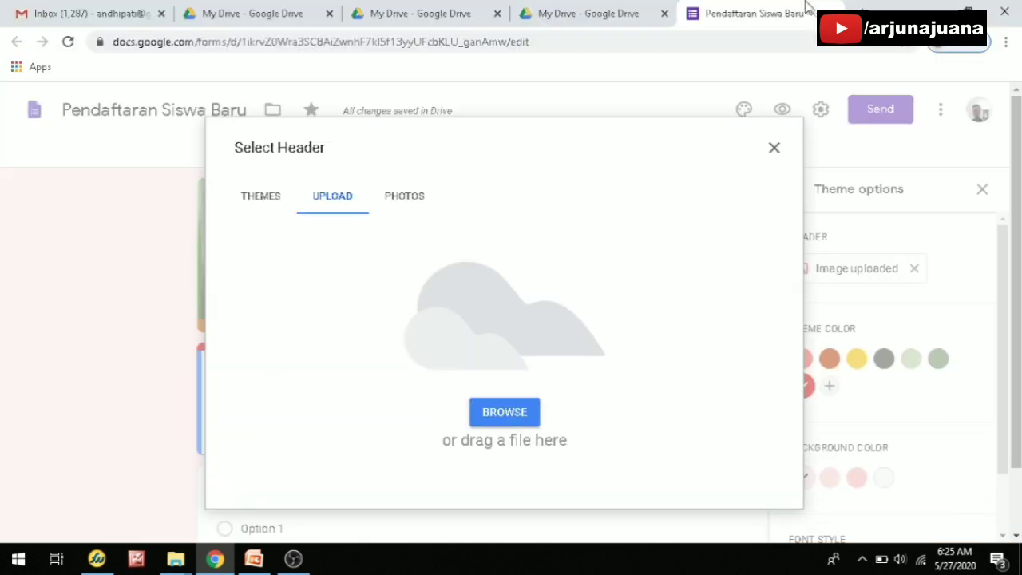
Browse the account's Photos pictures offered as header images, and close the header selection and theme options without choosing one.
click(402, 202)
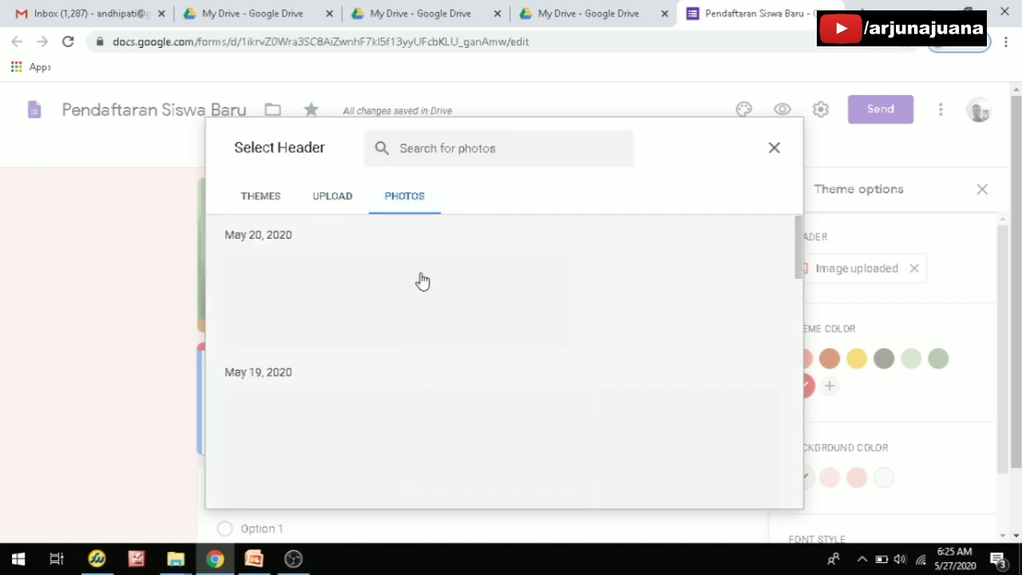
scroll(713, 301, down, 10)
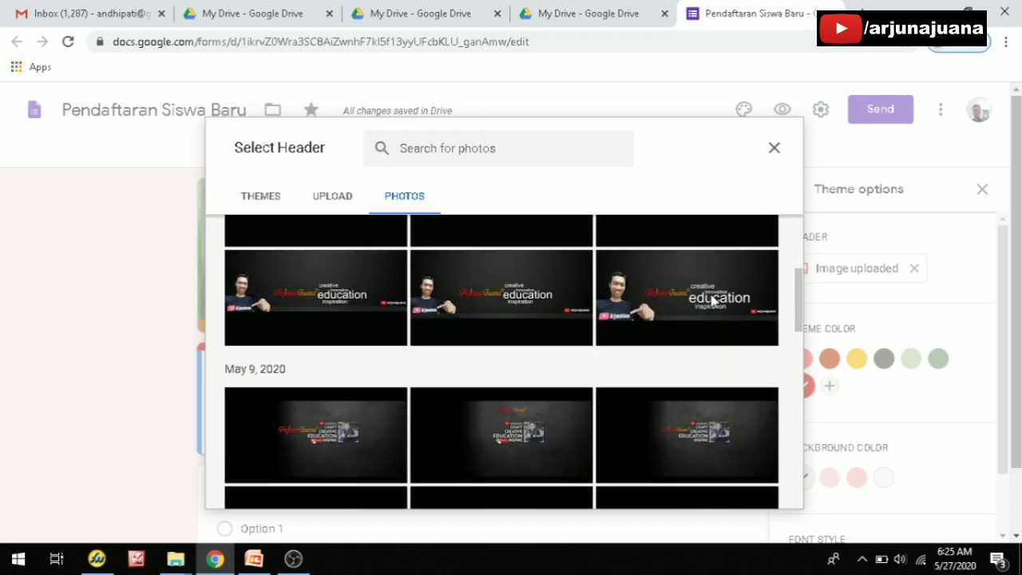
scroll(713, 302, down, 15)
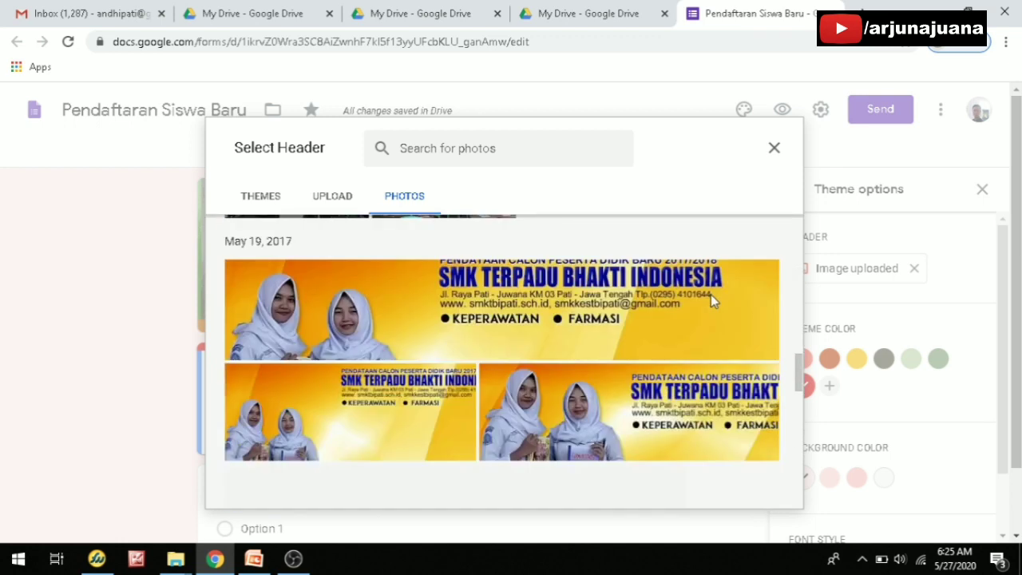
scroll(713, 302, down, 10)
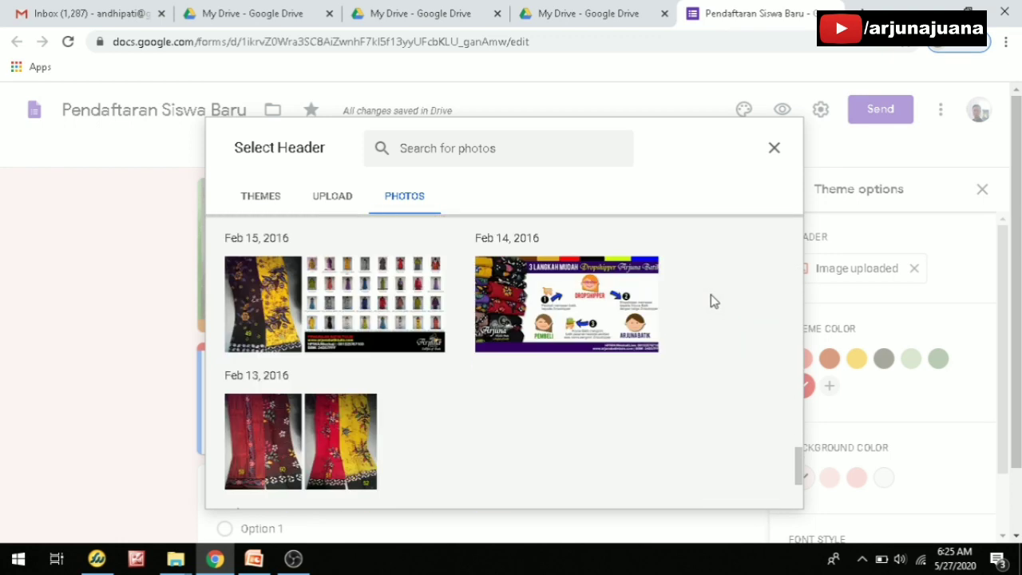
scroll(710, 301, down, 2)
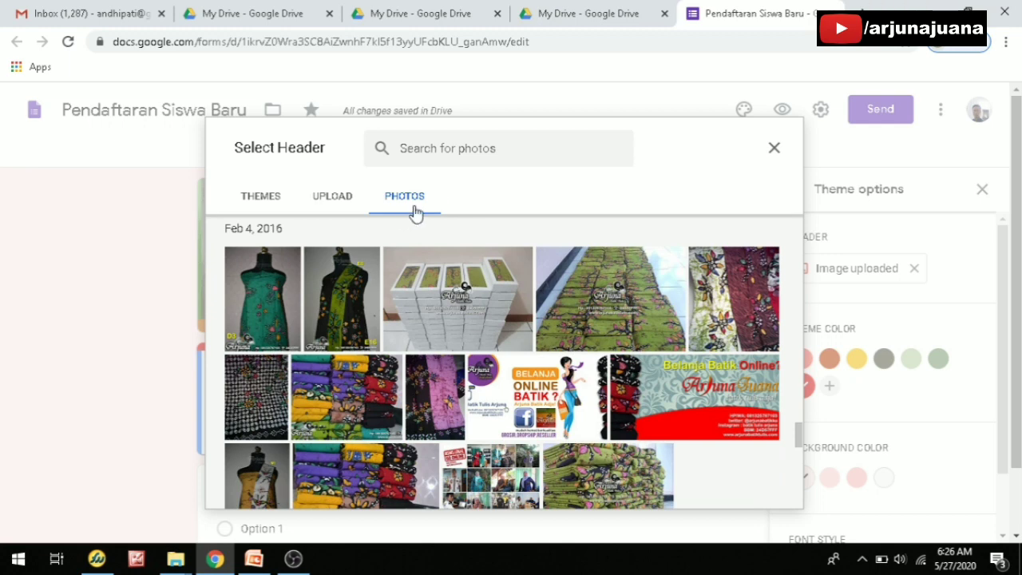
scroll(543, 303, down, 15)
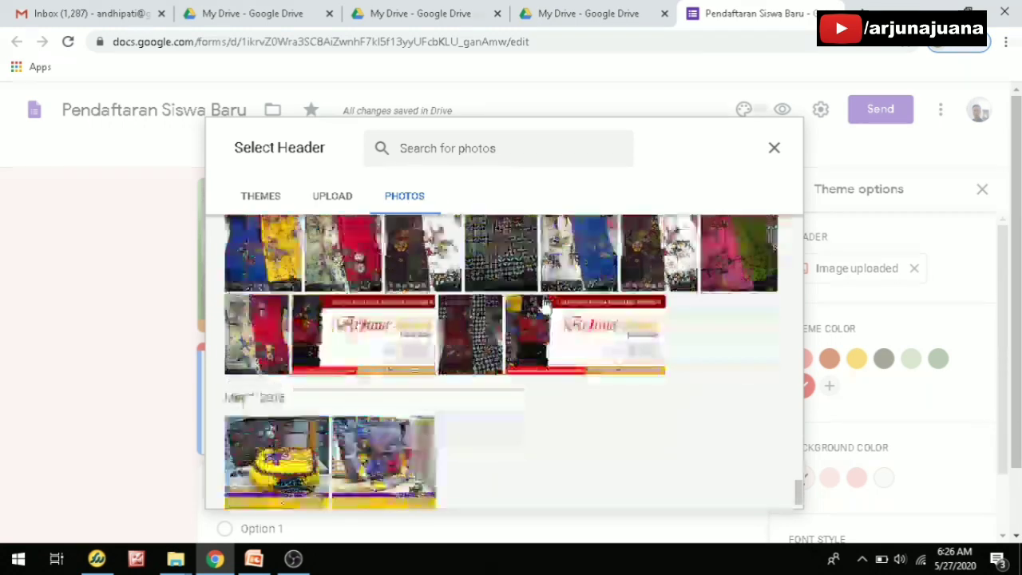
scroll(543, 304, down, 15)
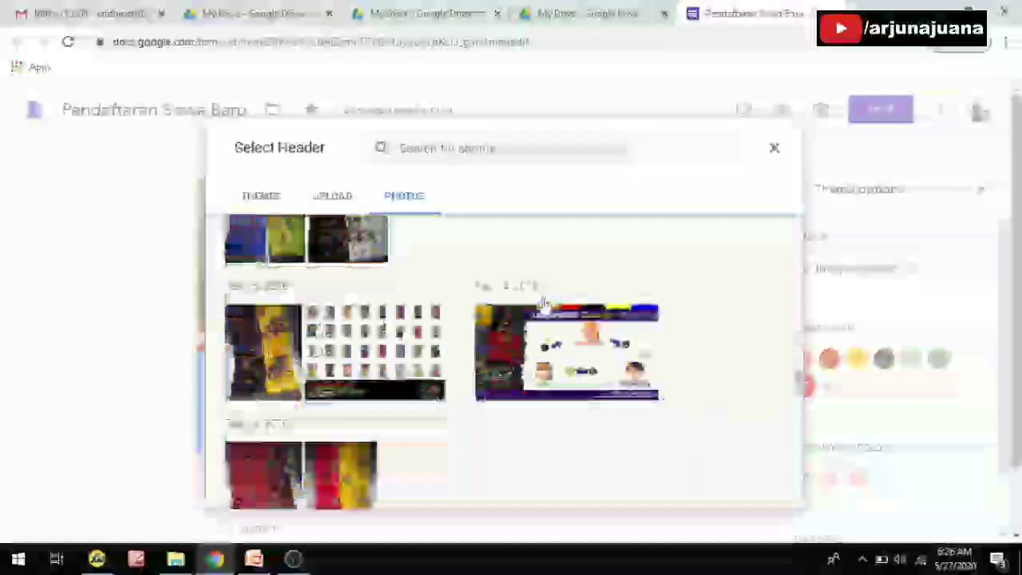
click(774, 149)
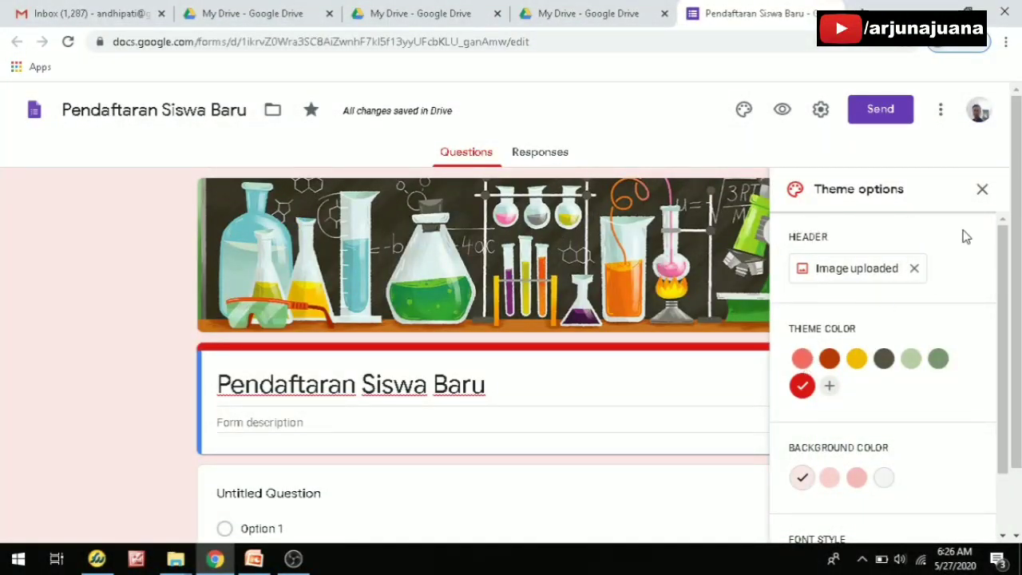
click(983, 190)
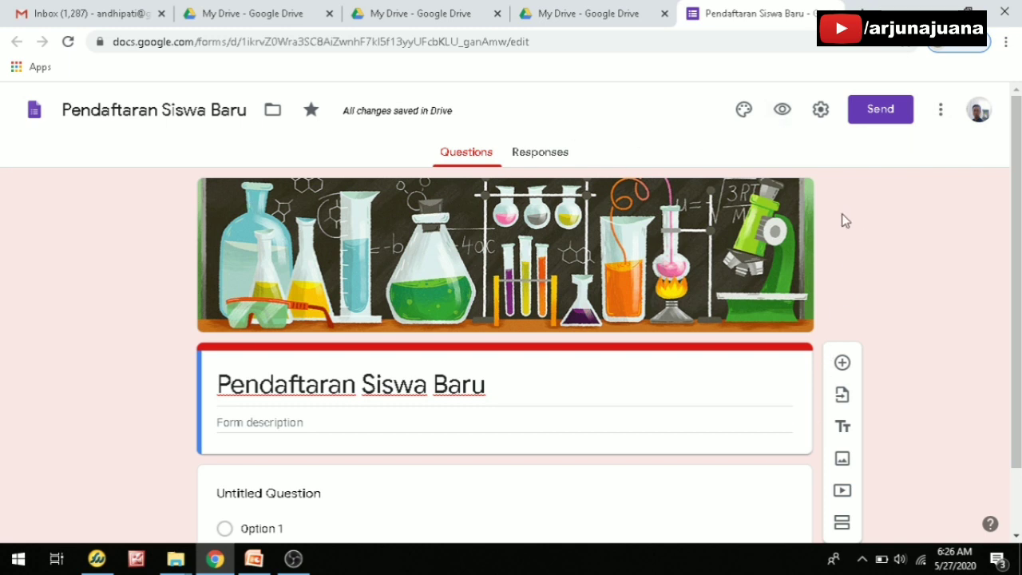
Preview the form as respondents see it, compare it with the editing view, and return to the editor.
click(784, 115)
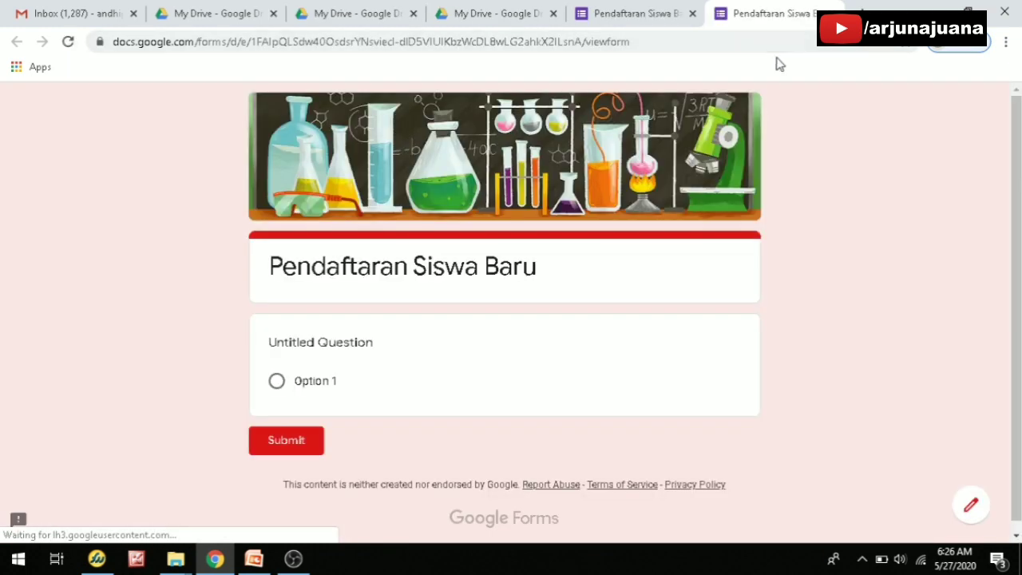
click(645, 15)
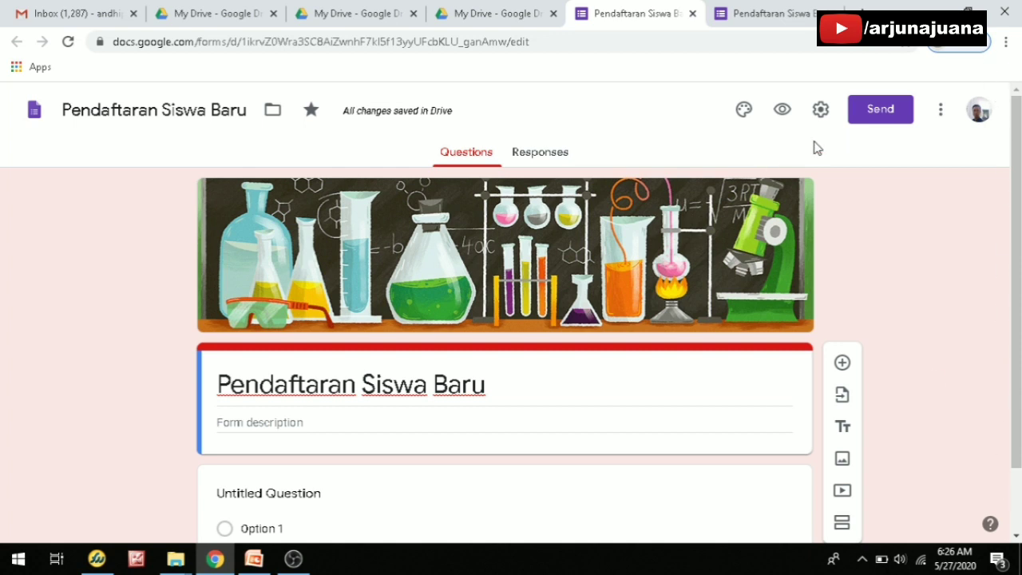
click(781, 113)
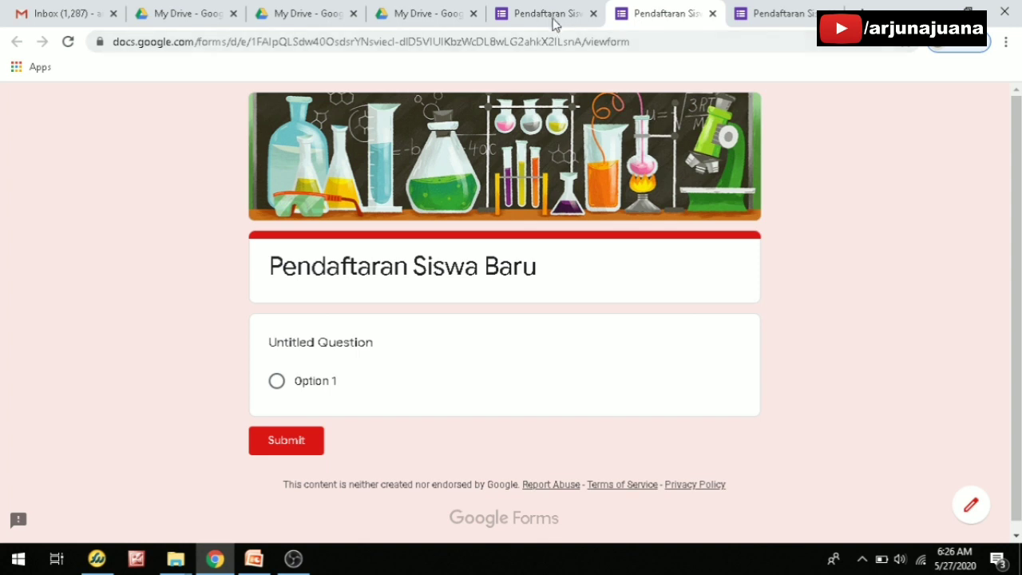
click(559, 16)
click(651, 16)
scroll(654, 296, down, 1)
scroll(380, 166, up, 1)
click(543, 23)
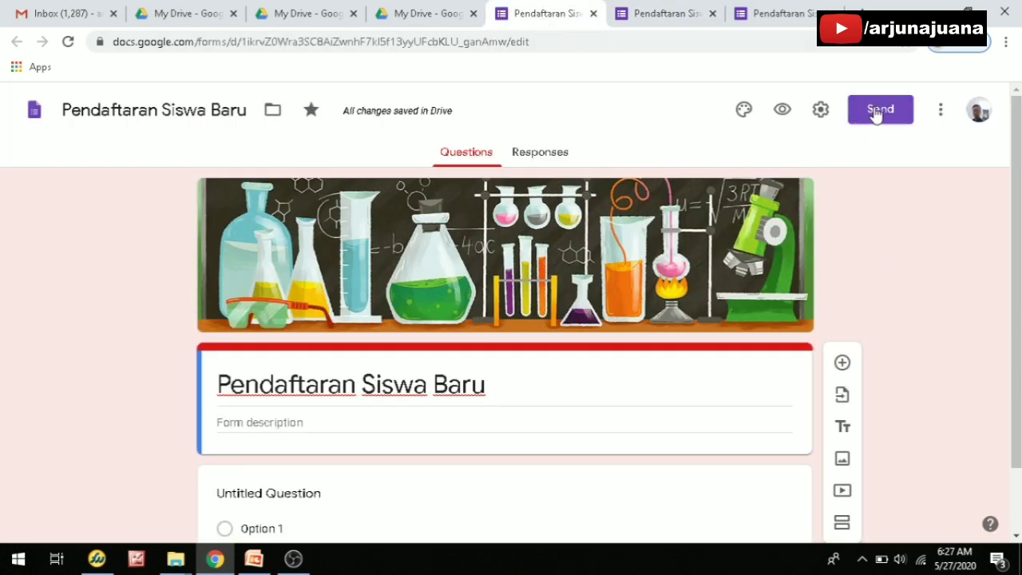
In the form's general settings, enable collecting email addresses and response receipts if the respondent requests it.
click(826, 120)
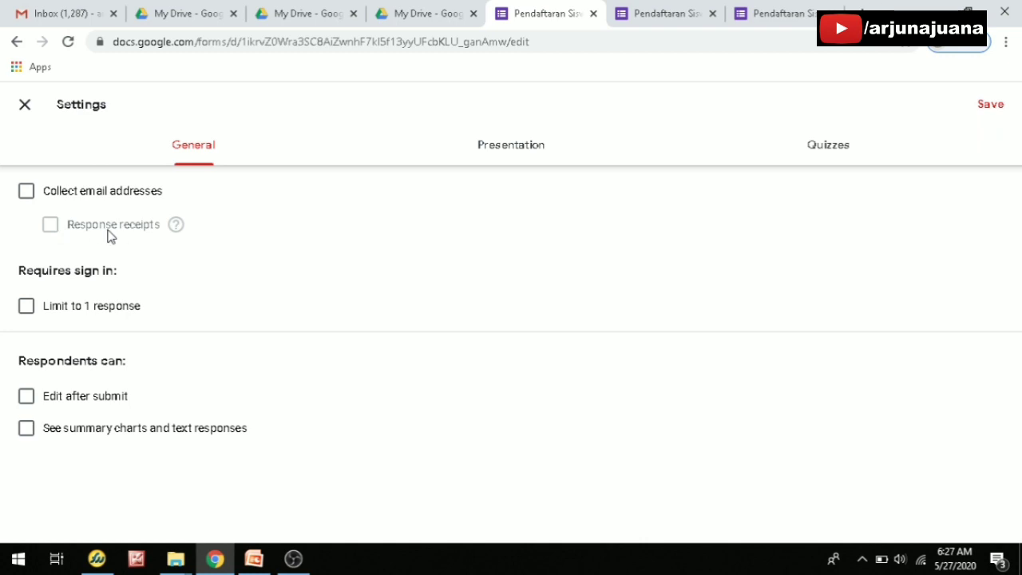
click(25, 193)
click(50, 227)
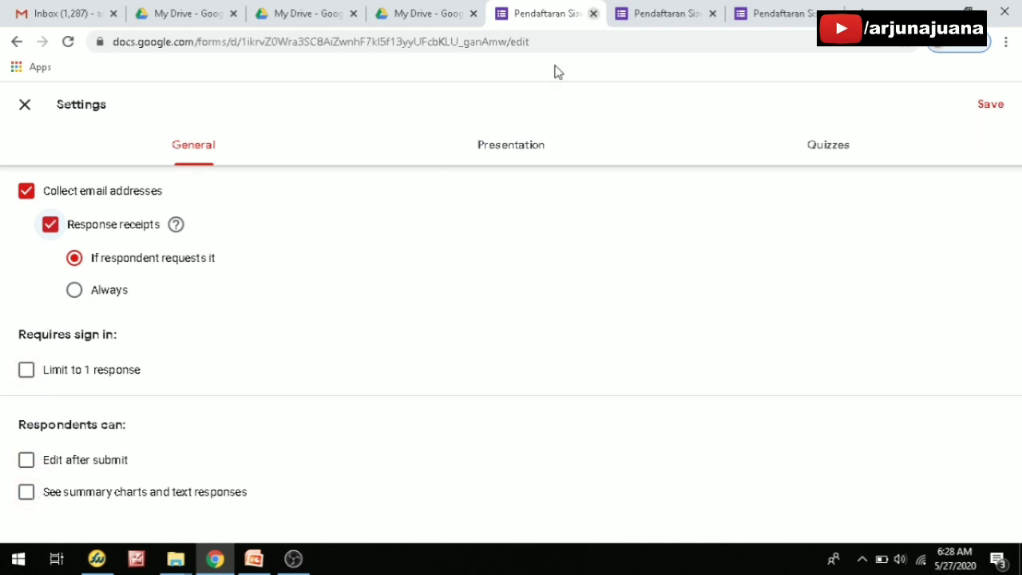
Review the form's presentation settings, and save the settings with email address collection turned on.
click(515, 165)
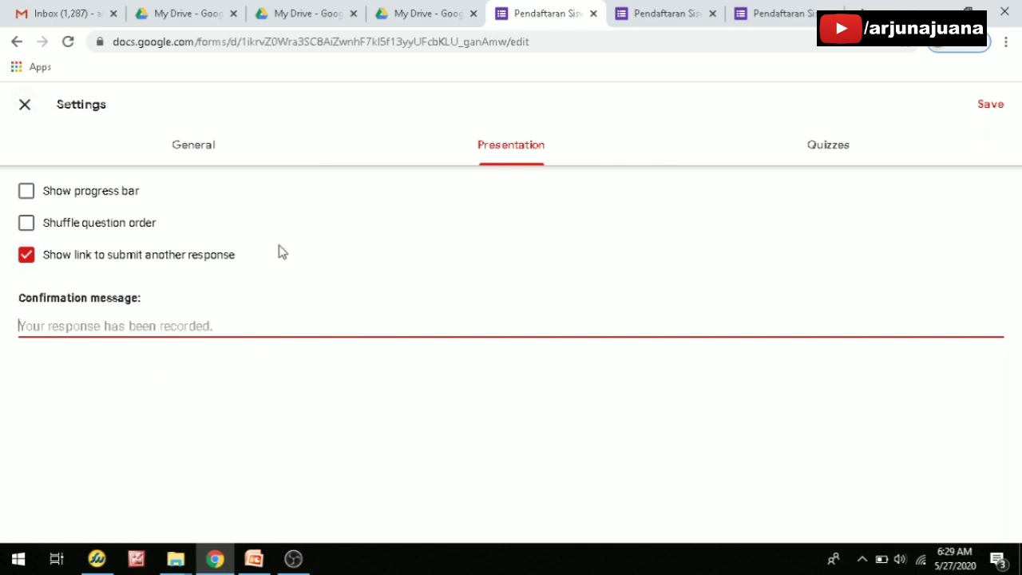
click(984, 106)
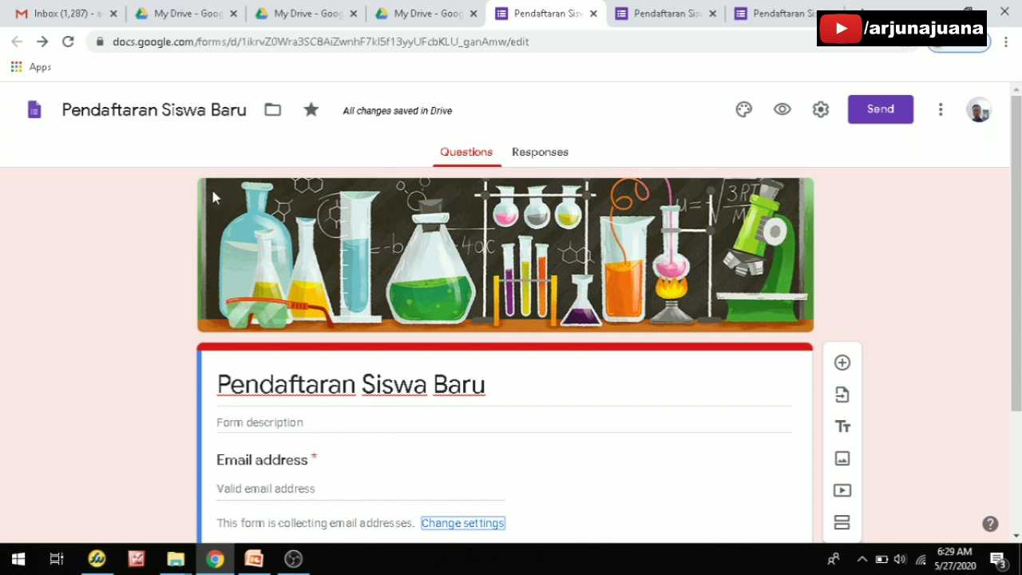
scroll(783, 327, down, 2)
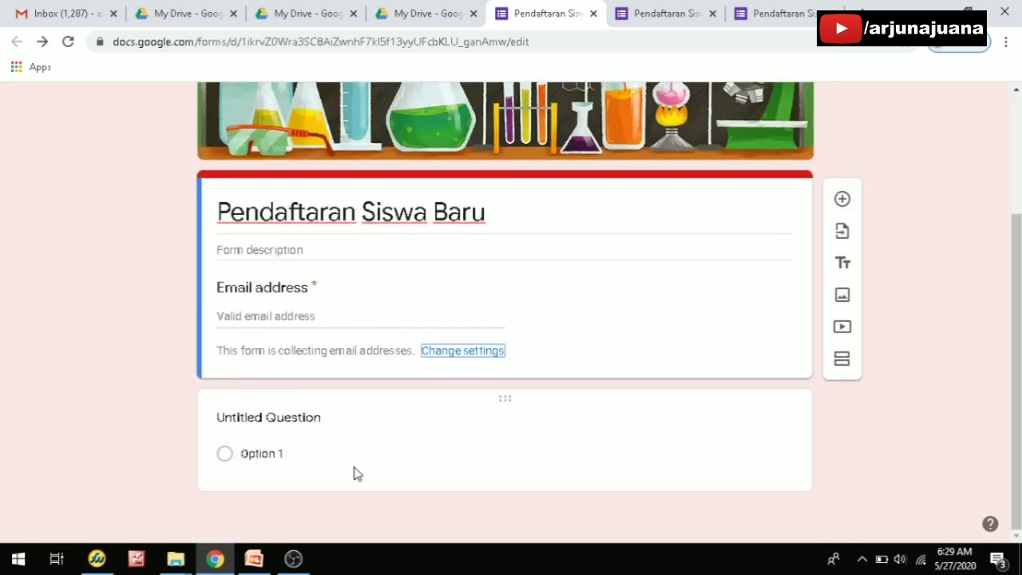
scroll(641, 325, up, 2)
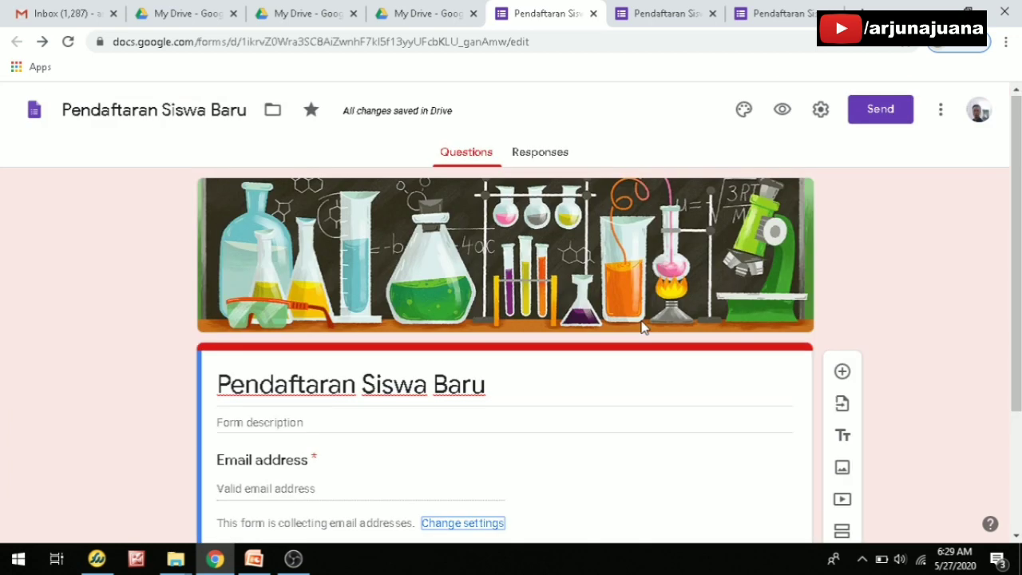
Open the options for sending the form by email and activate the recipient field.
click(881, 110)
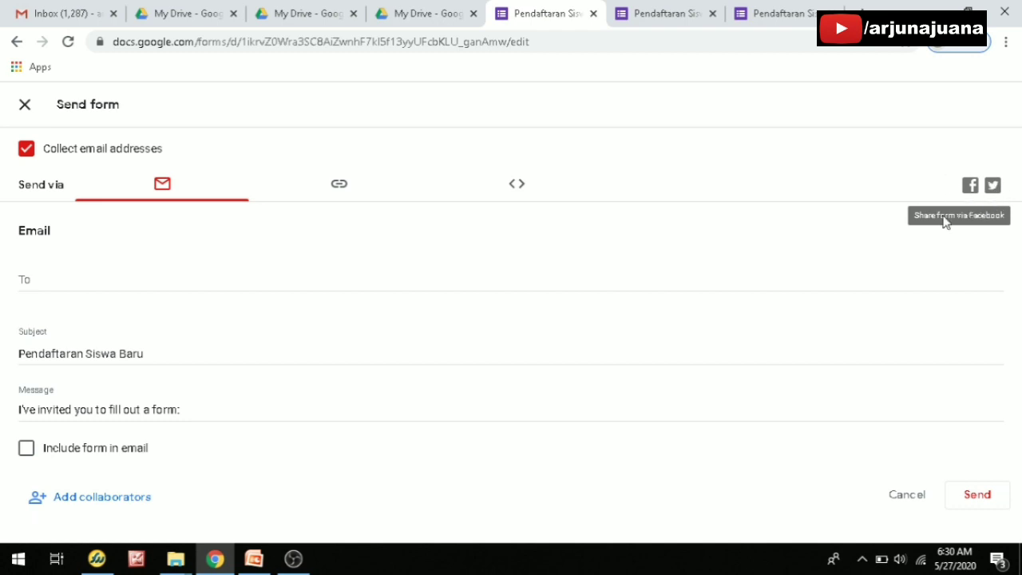
click(43, 278)
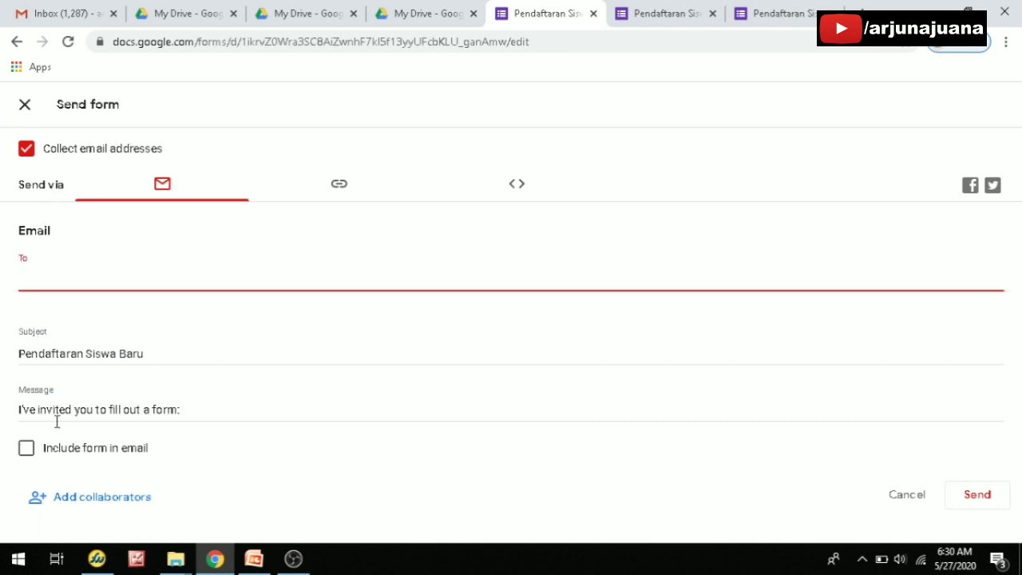